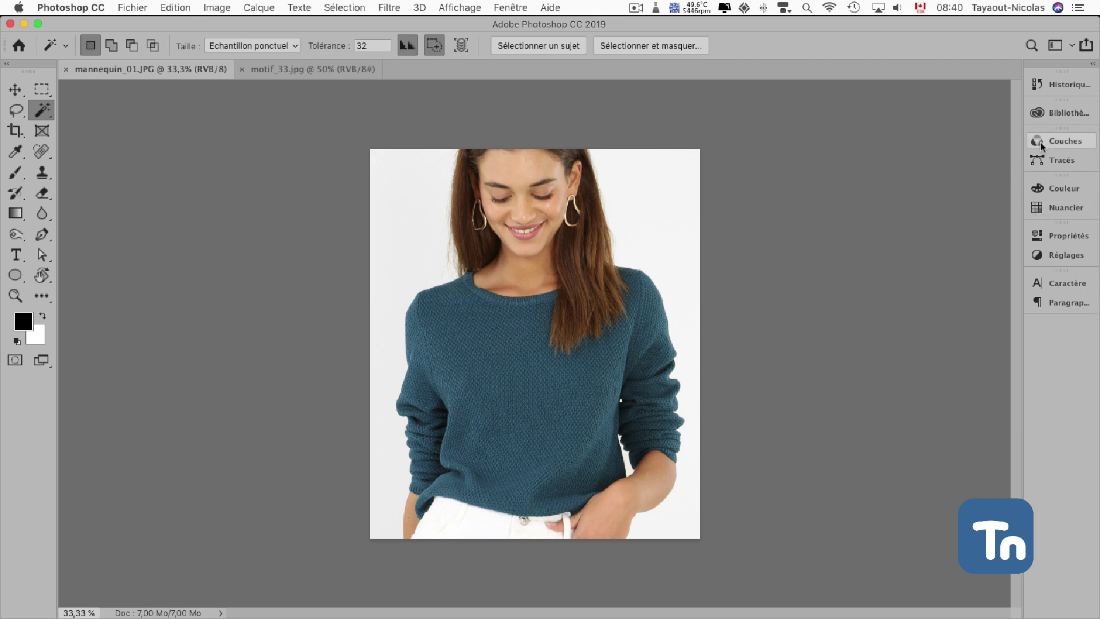
Show the Calques (Layers) panel and place it beside the mannequin photo
click(496, 8)
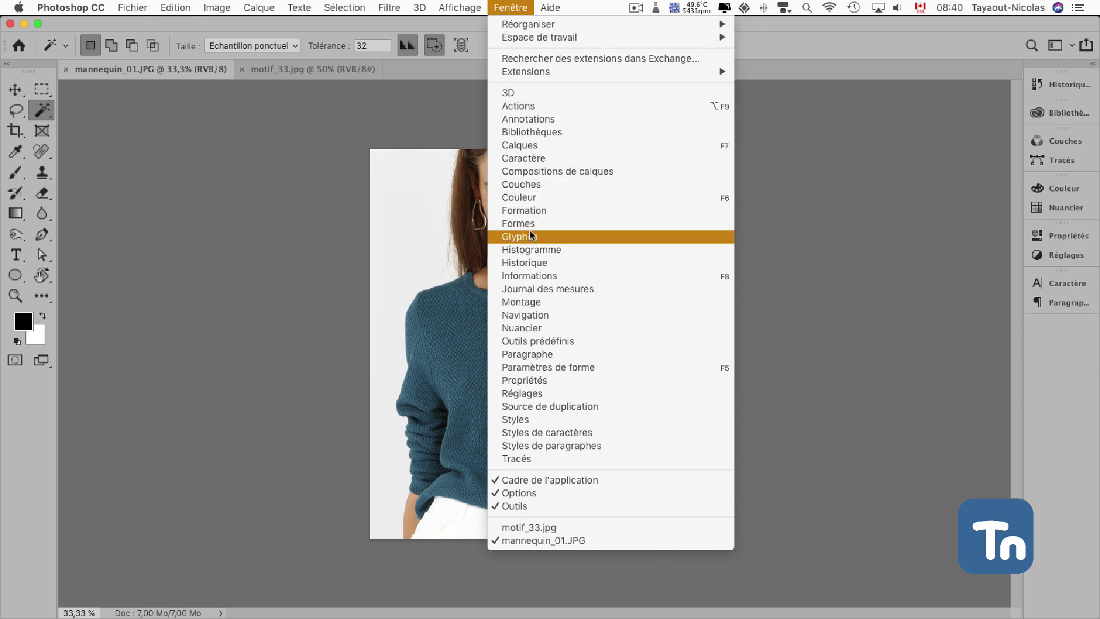
click(518, 148)
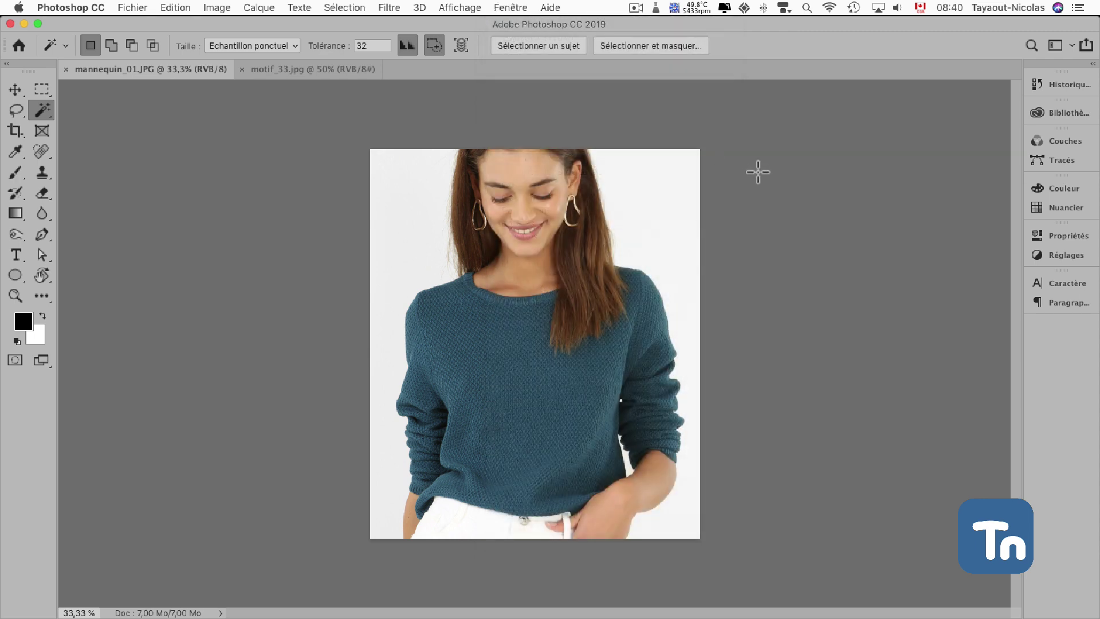
drag(321, 229, 896, 95)
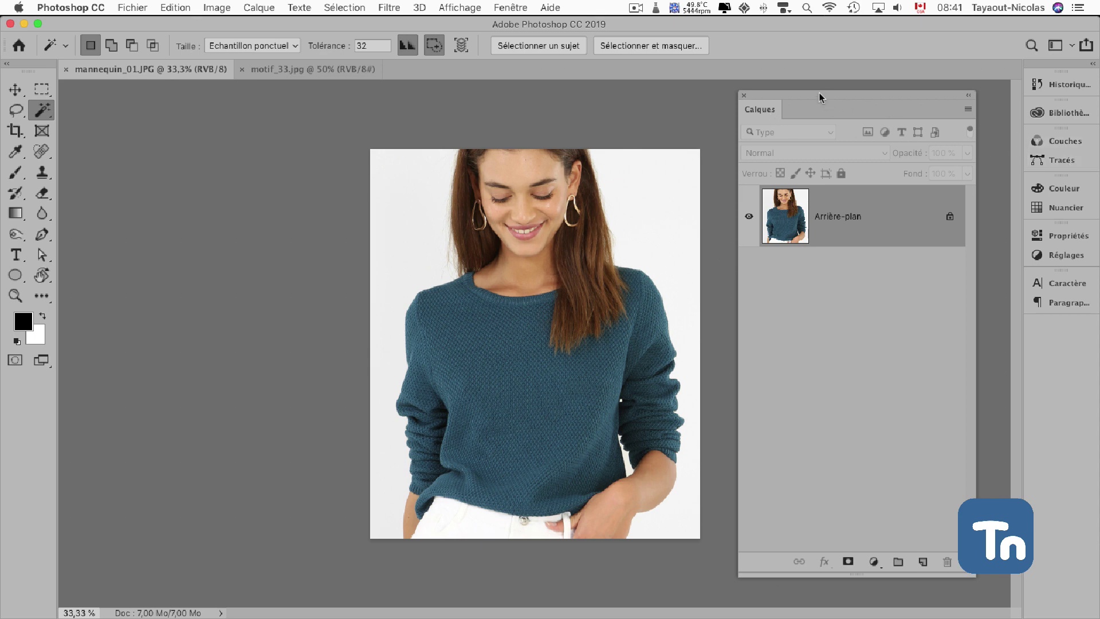
drag(819, 97, 819, 96)
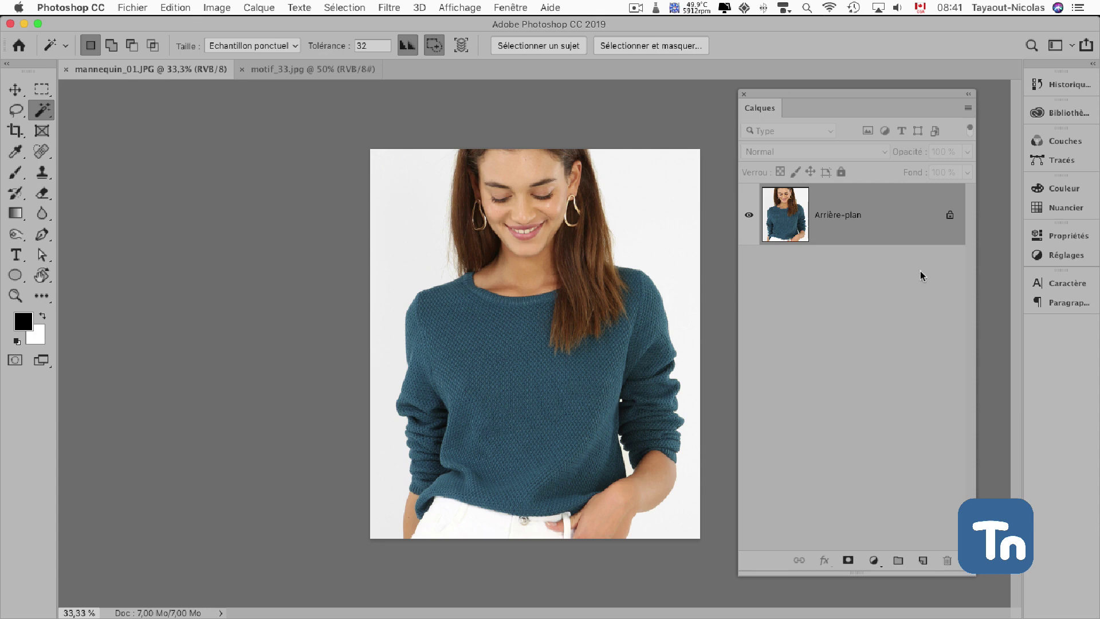
Unlock the Arrière-plan layer and rename it "Mannequin"
click(950, 216)
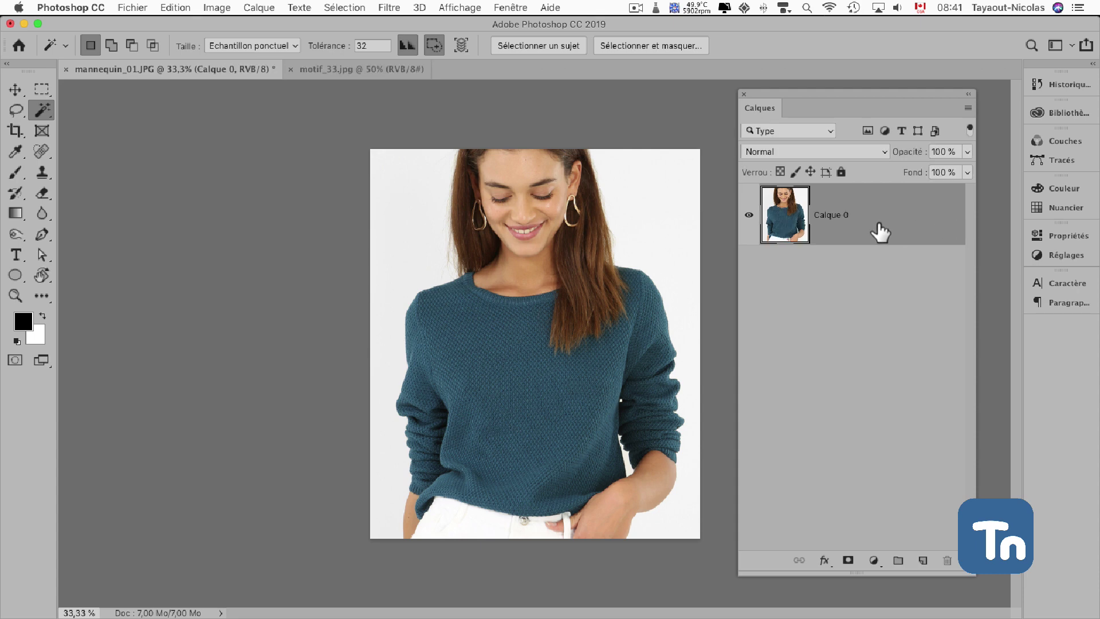
double_click(829, 216)
text(Mannequin)
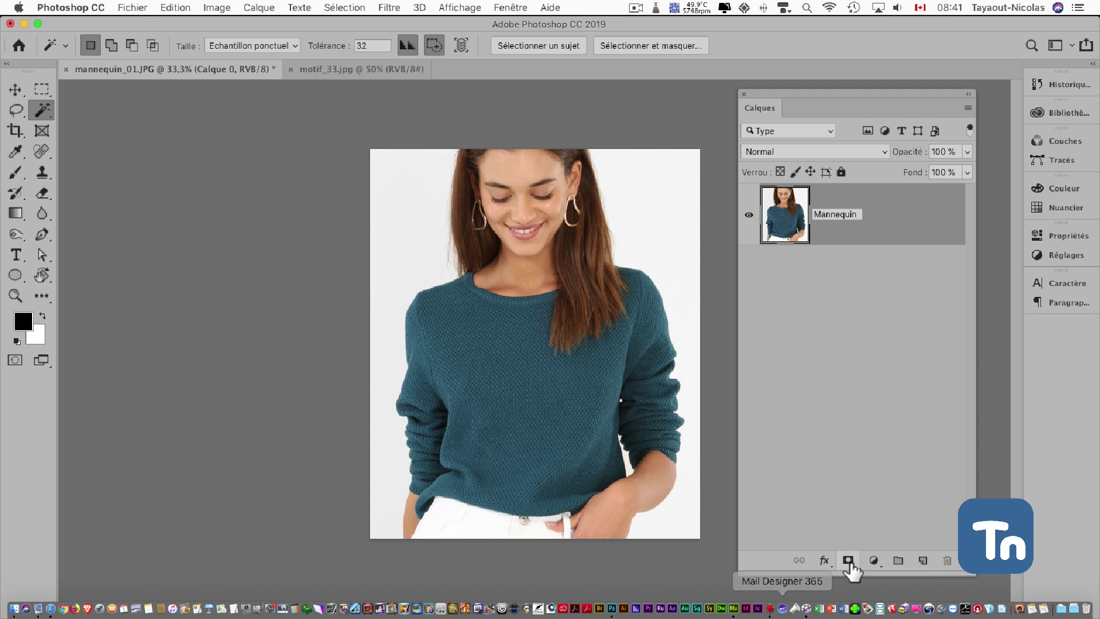
key(Return)
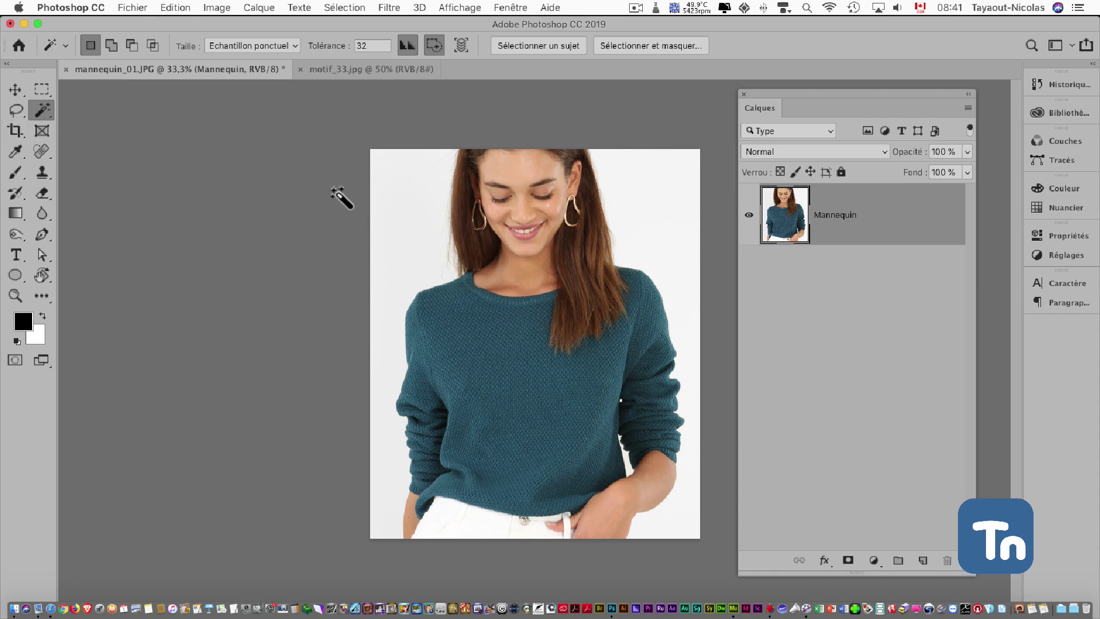
Select the light background beside the model with the Magic Wand and extend the selection to similar areas using Généraliser
click(417, 217)
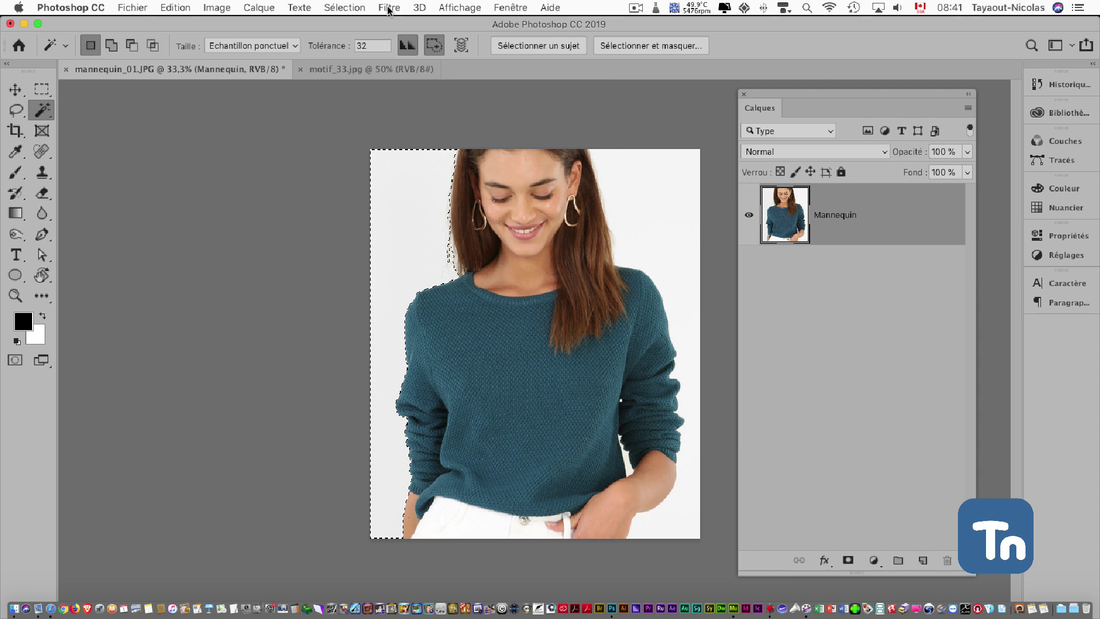
click(343, 8)
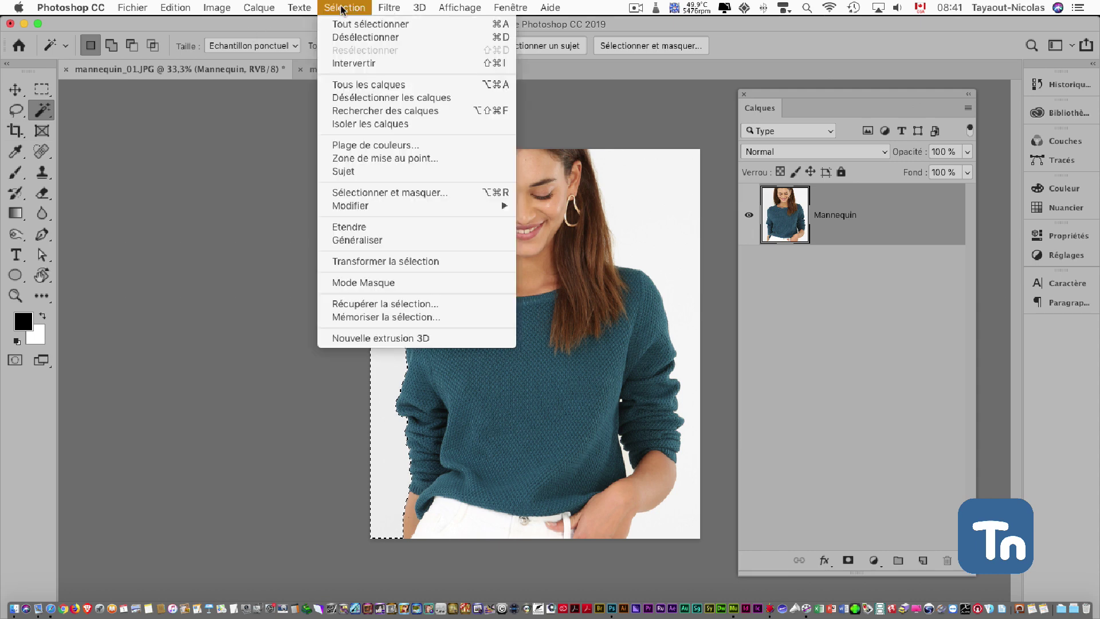
click(368, 240)
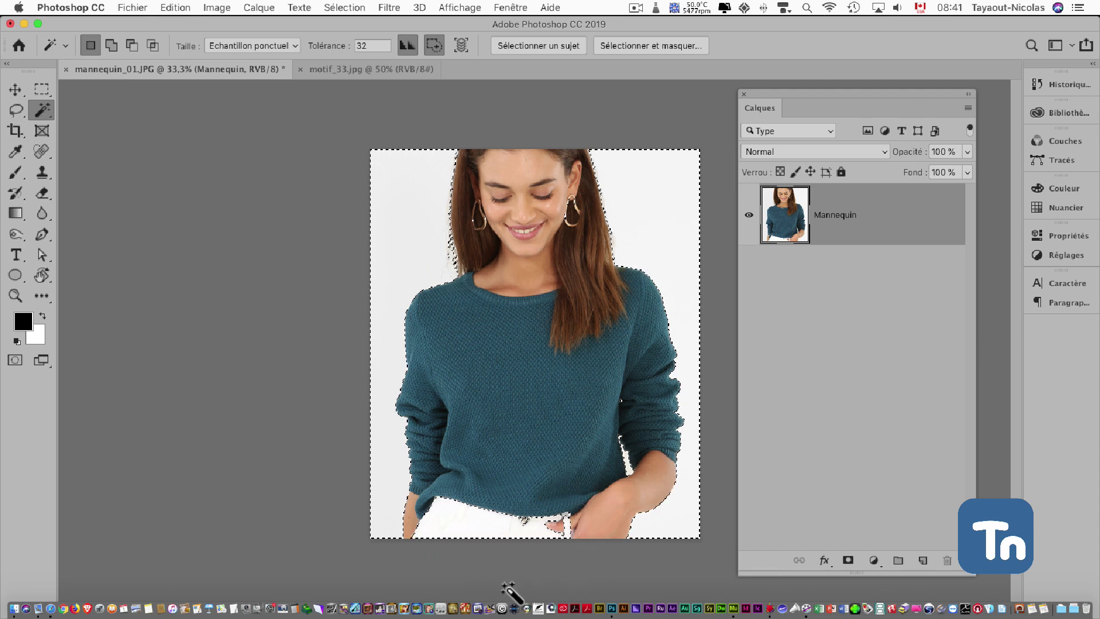
Subtract the white trousers and hand area from the selection with the Lasso, delete the selected background and deselect
click(17, 111)
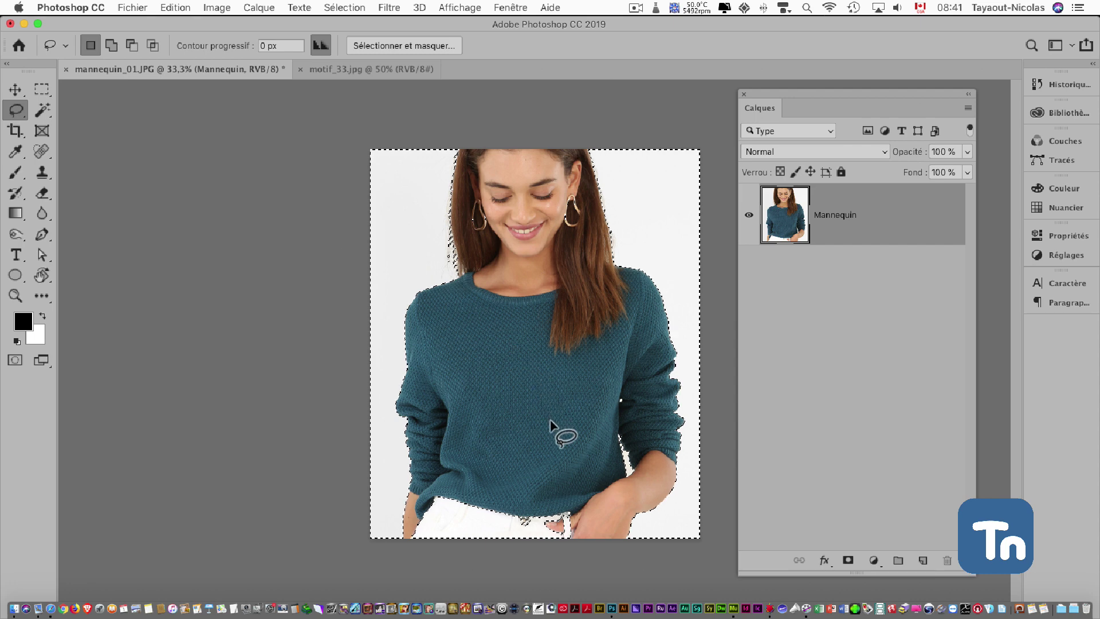
key(alt)
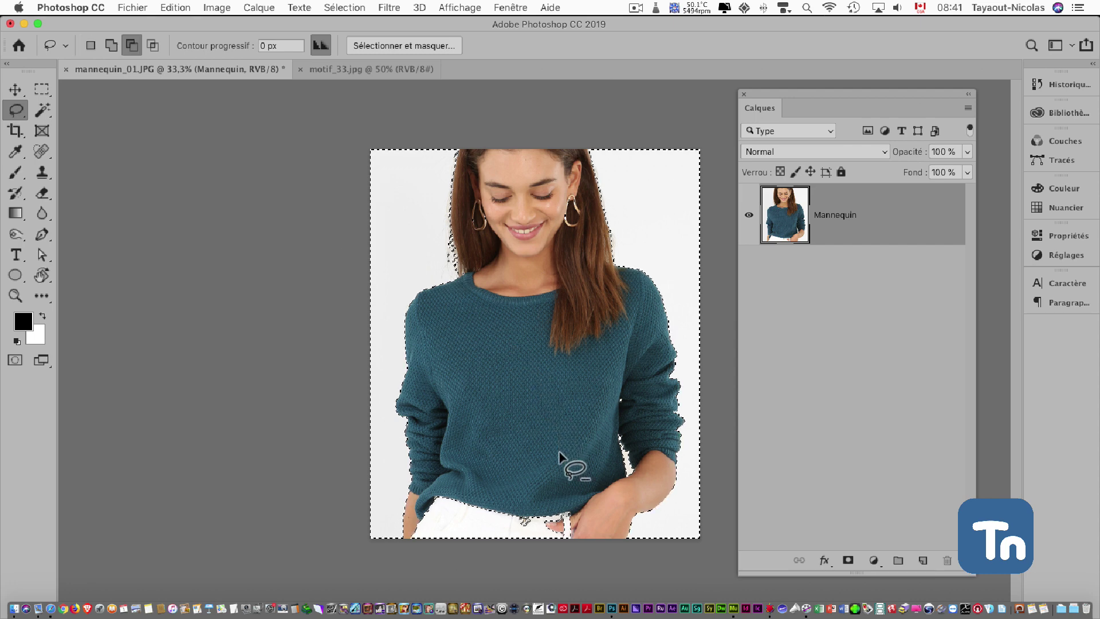
key(shift)
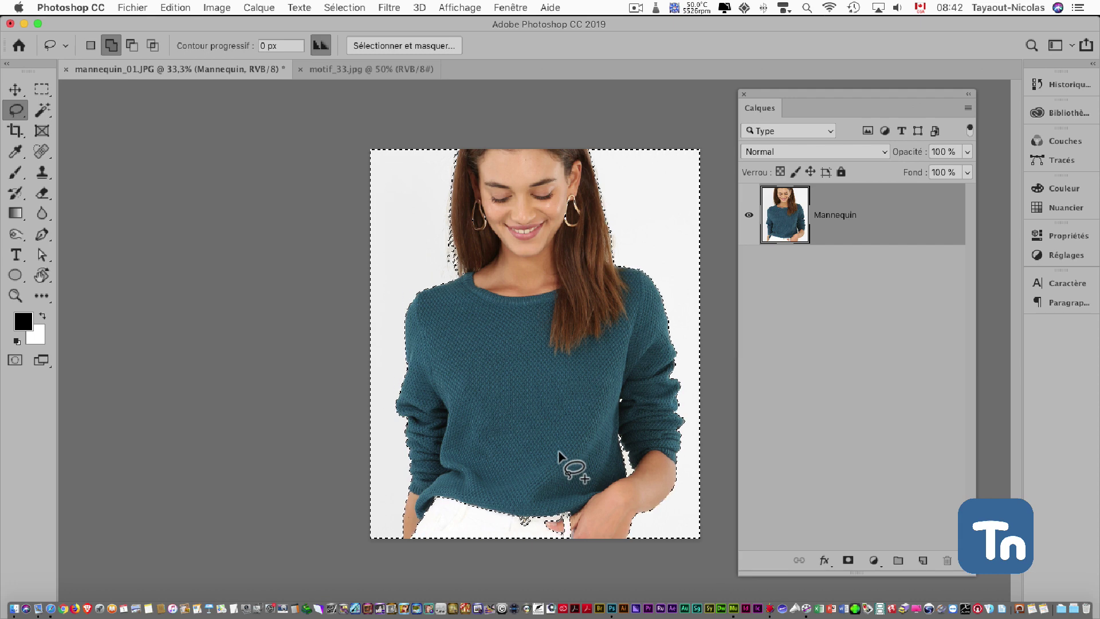
key(alt)
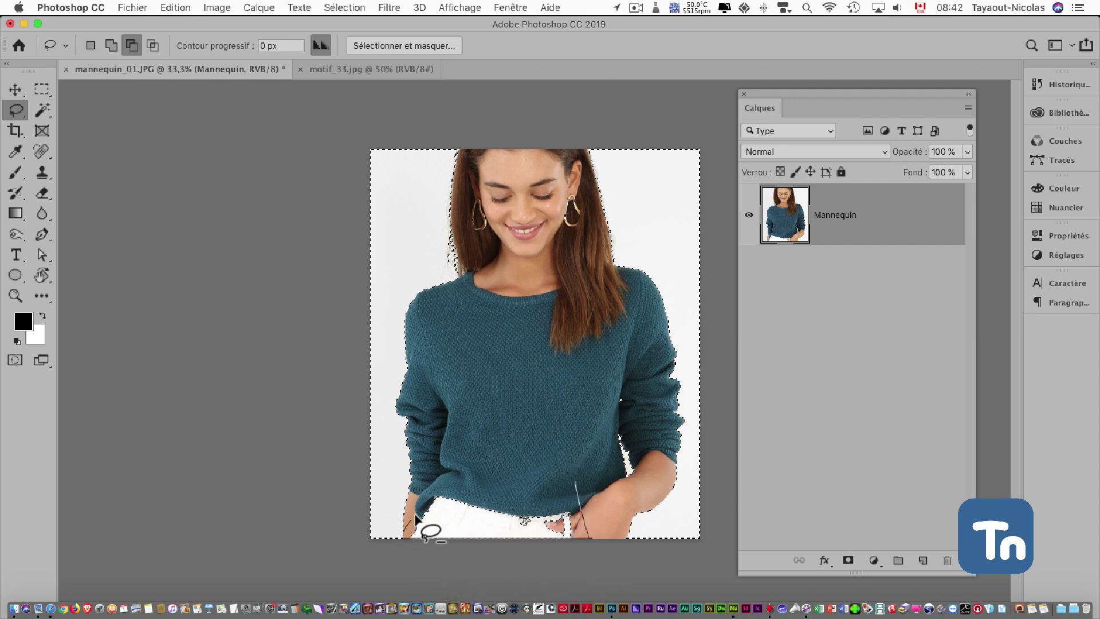
mouse_move(416, 514)
mouse_down()
mouse_move(428, 483)
mouse_move(460, 462)
mouse_move(574, 484)
mouse_up()
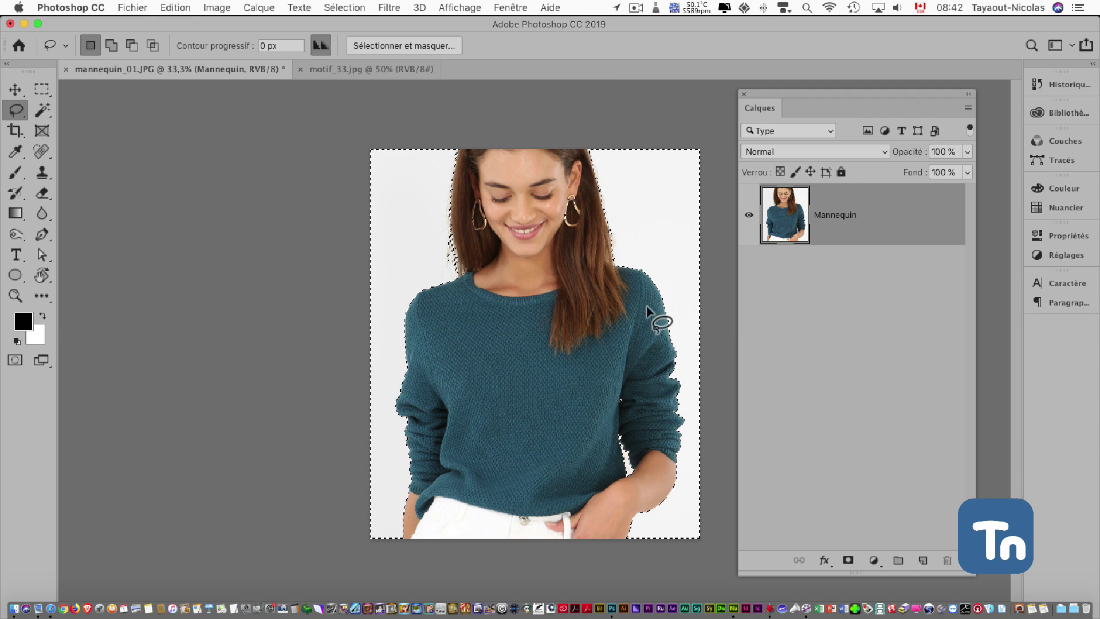
key(Delete)
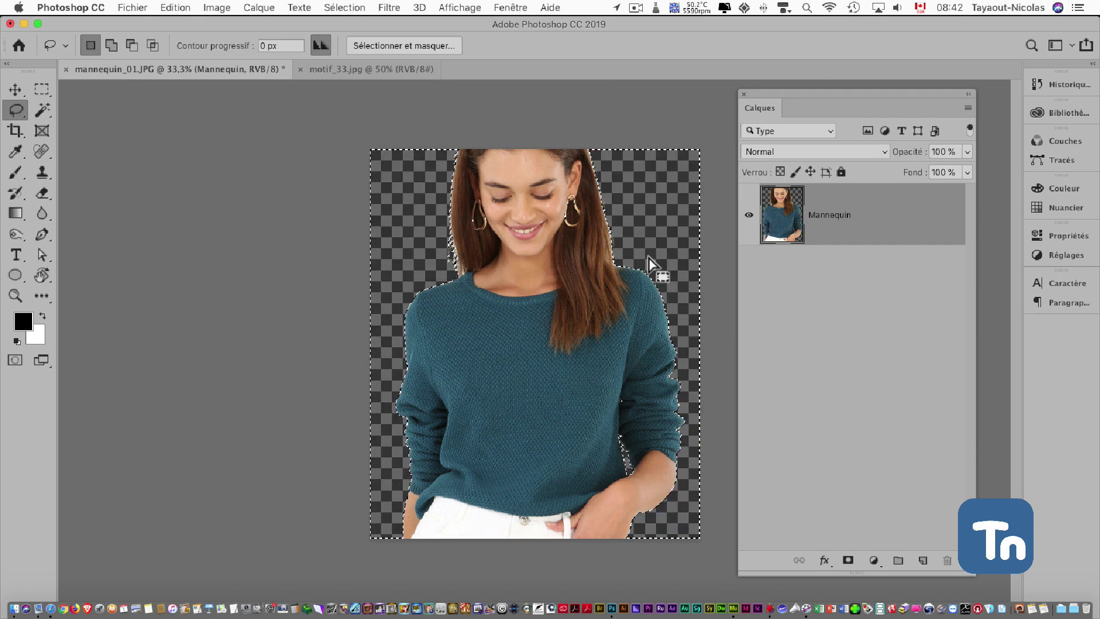
click(324, 273)
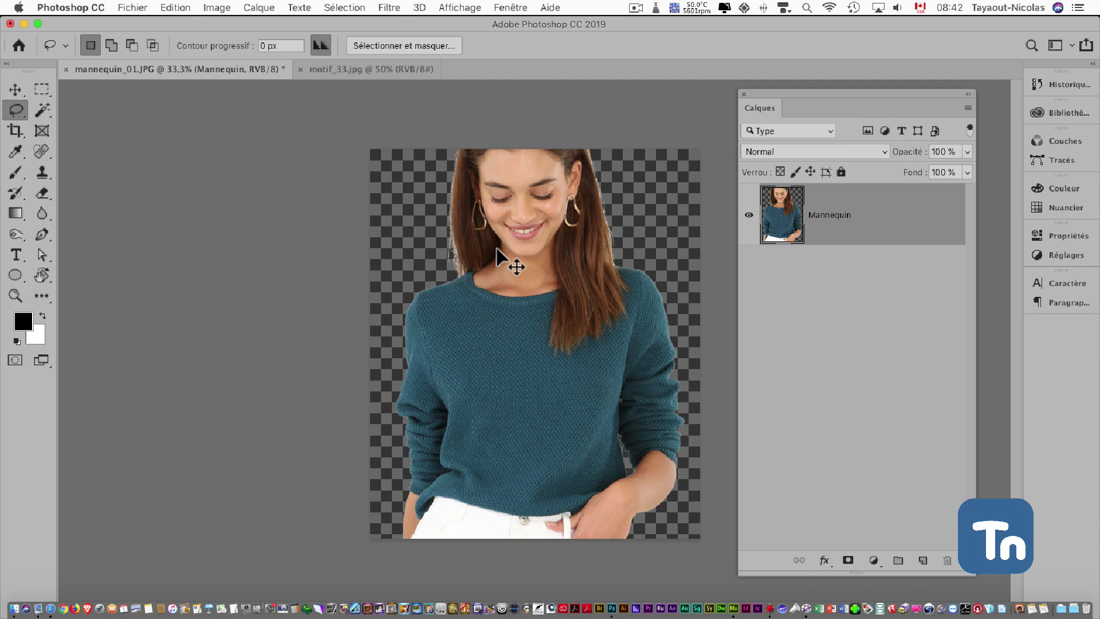
Add a layer mask to the Mannequin layer and activate the Brush tool
key(super+plus)
key(super+plus)
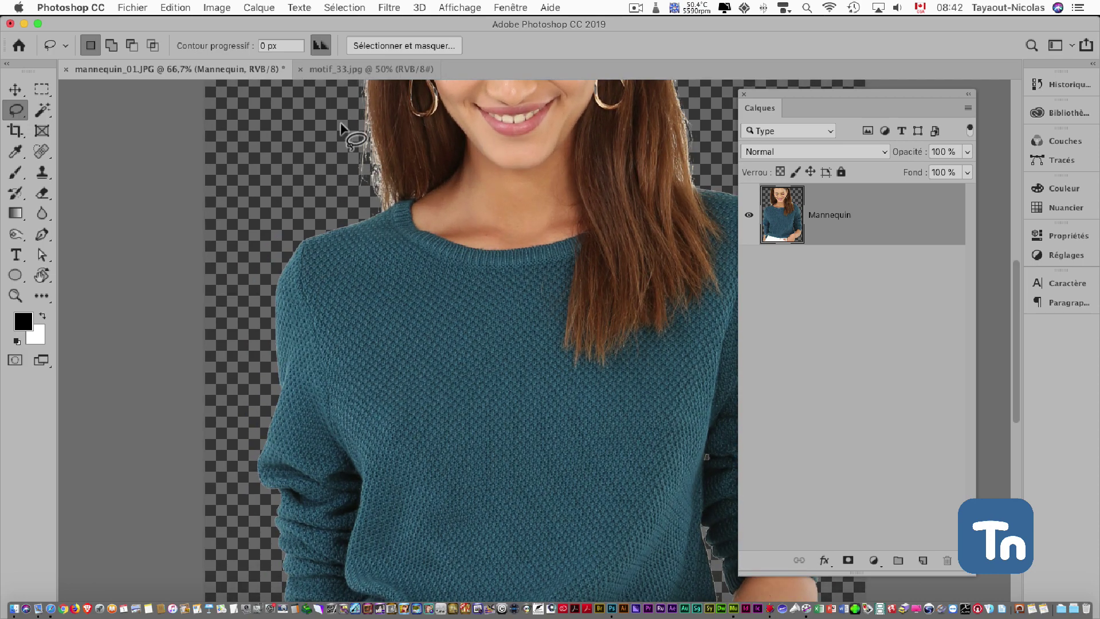
key(super+minus)
key(super+minus)
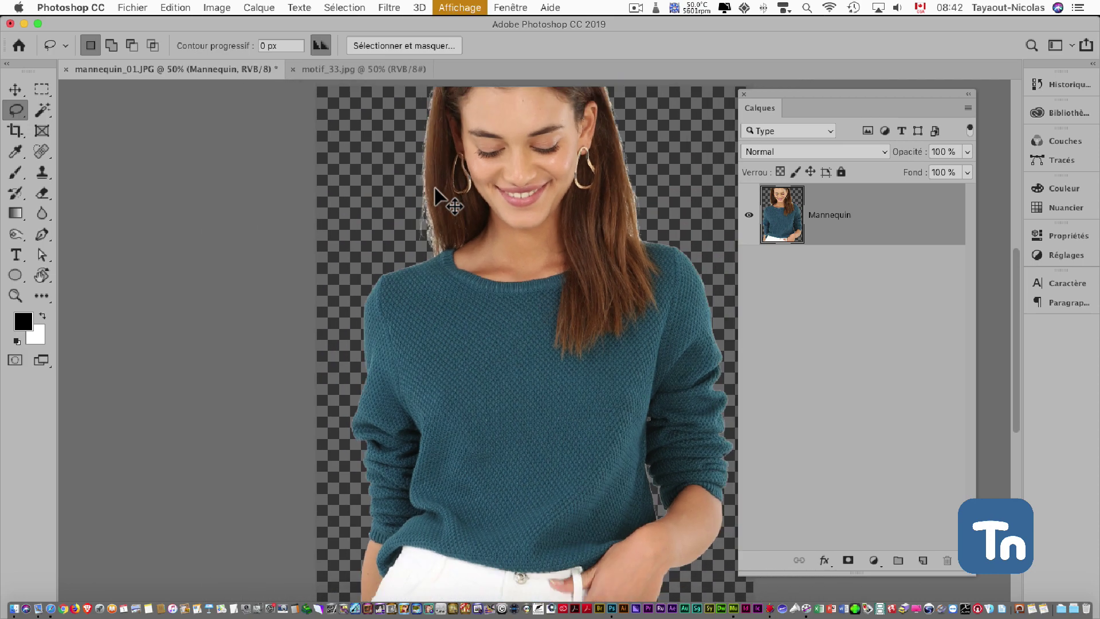
key(super+plus)
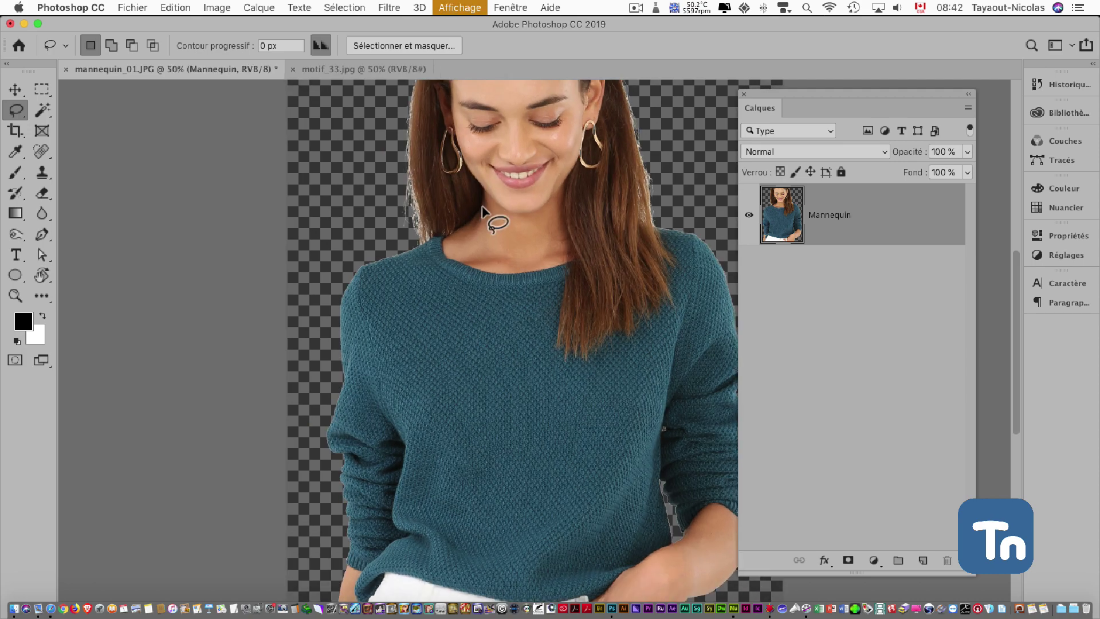
drag(550, 192, 502, 295)
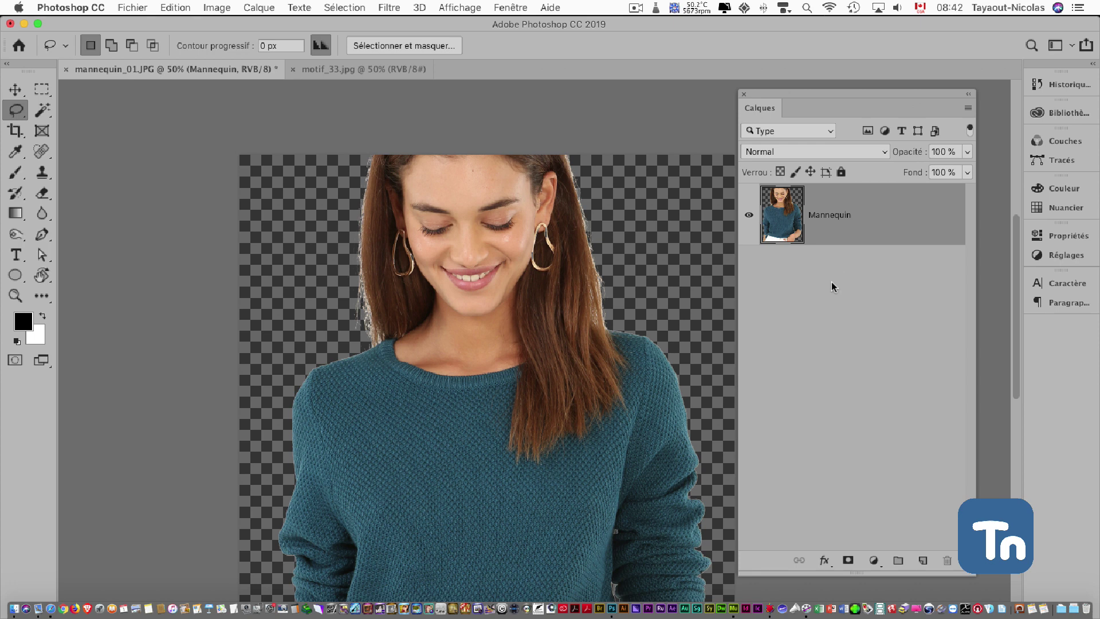
click(848, 561)
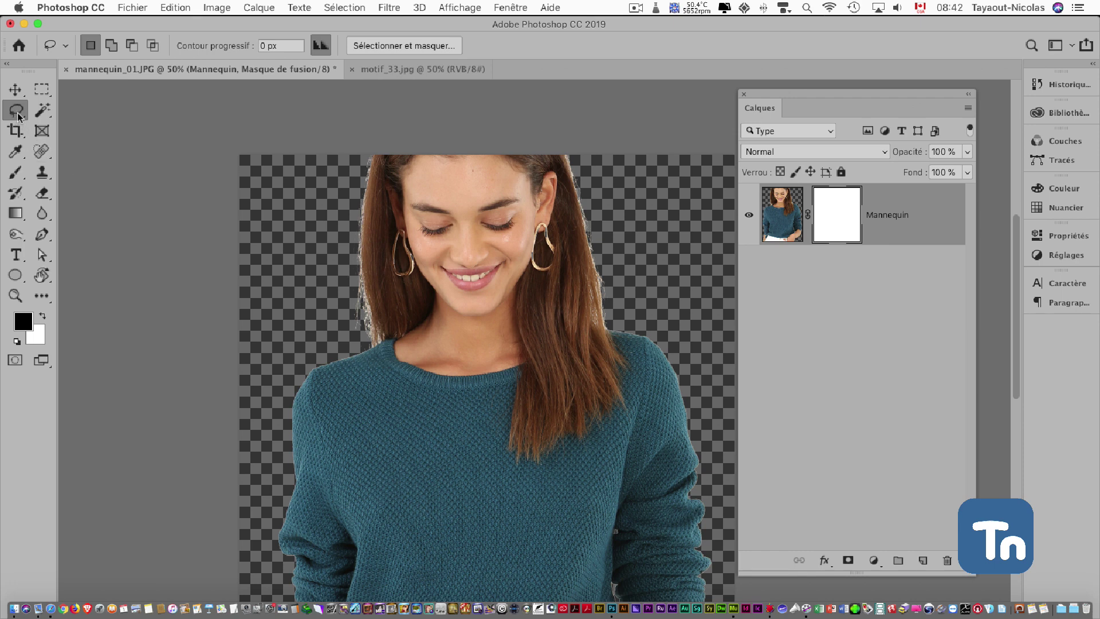
click(16, 172)
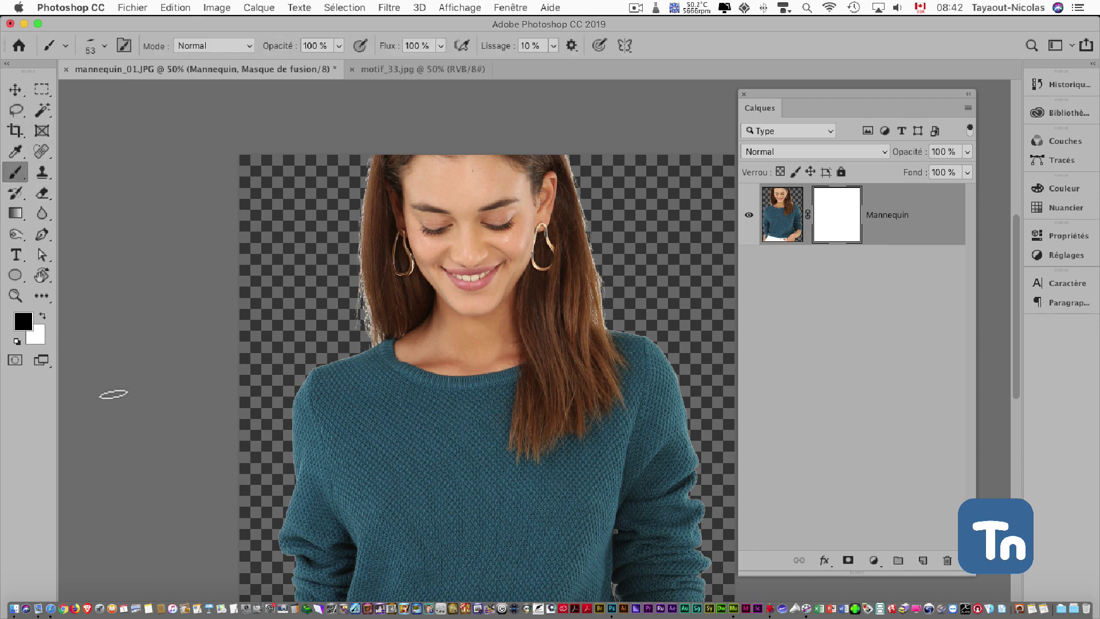
Target the Mannequin layer's image instead of its mask and set the foreground colour to red e90f0f
click(792, 220)
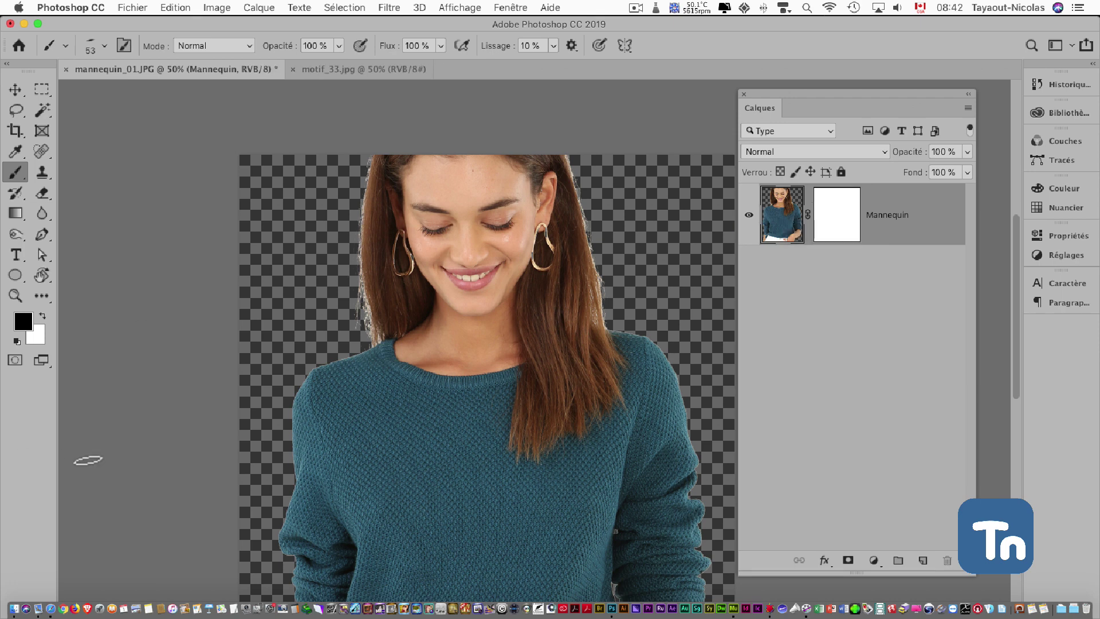
key(alt)
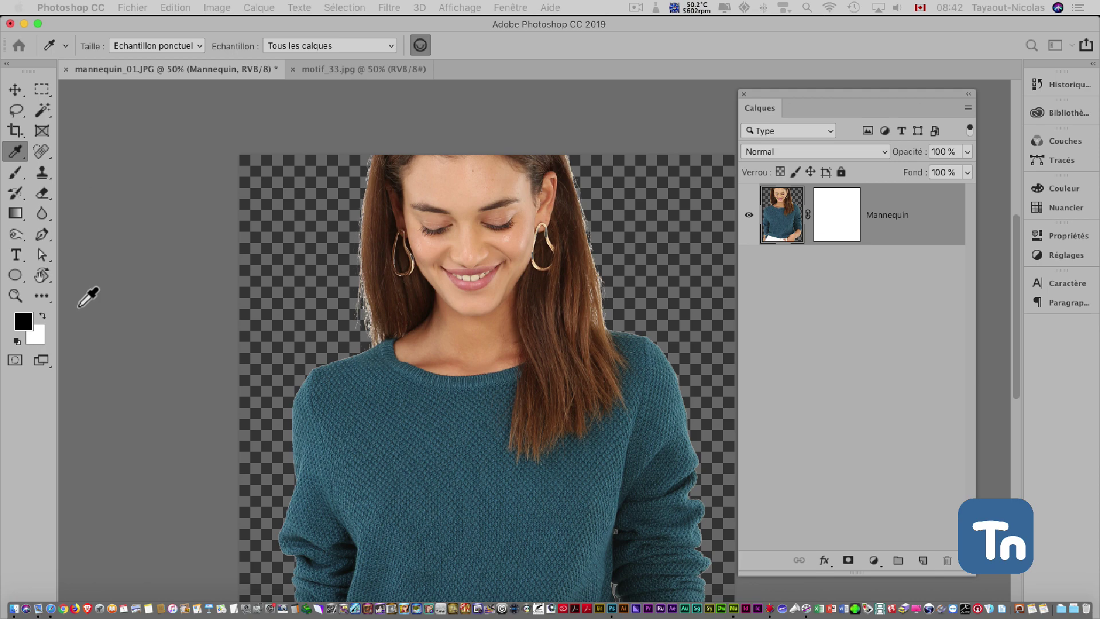
drag(1, 366, 470, 171)
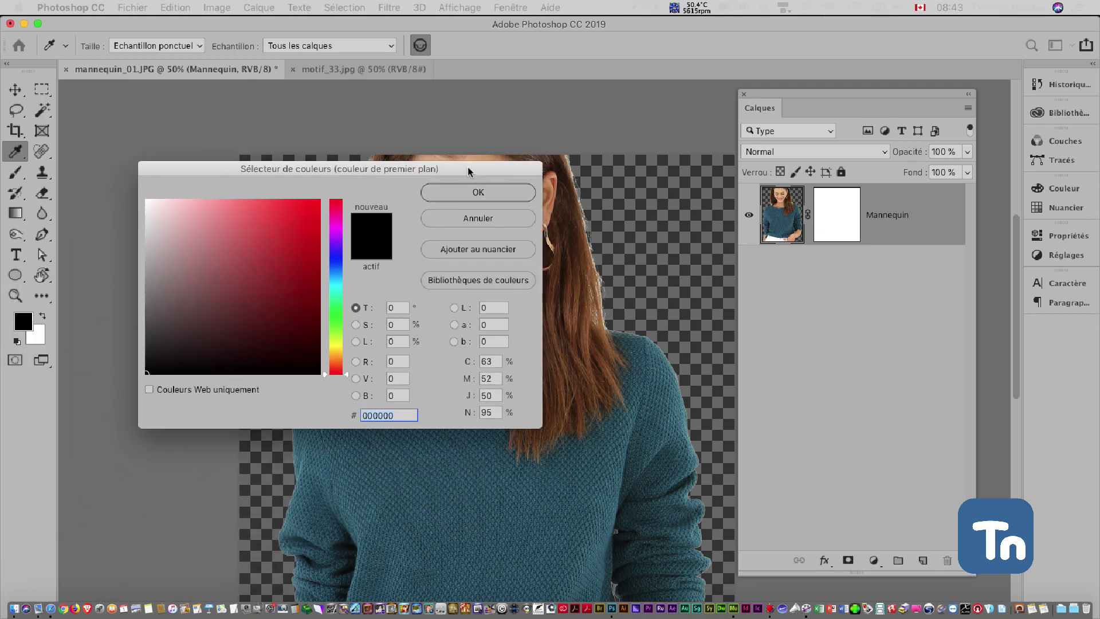
click(310, 214)
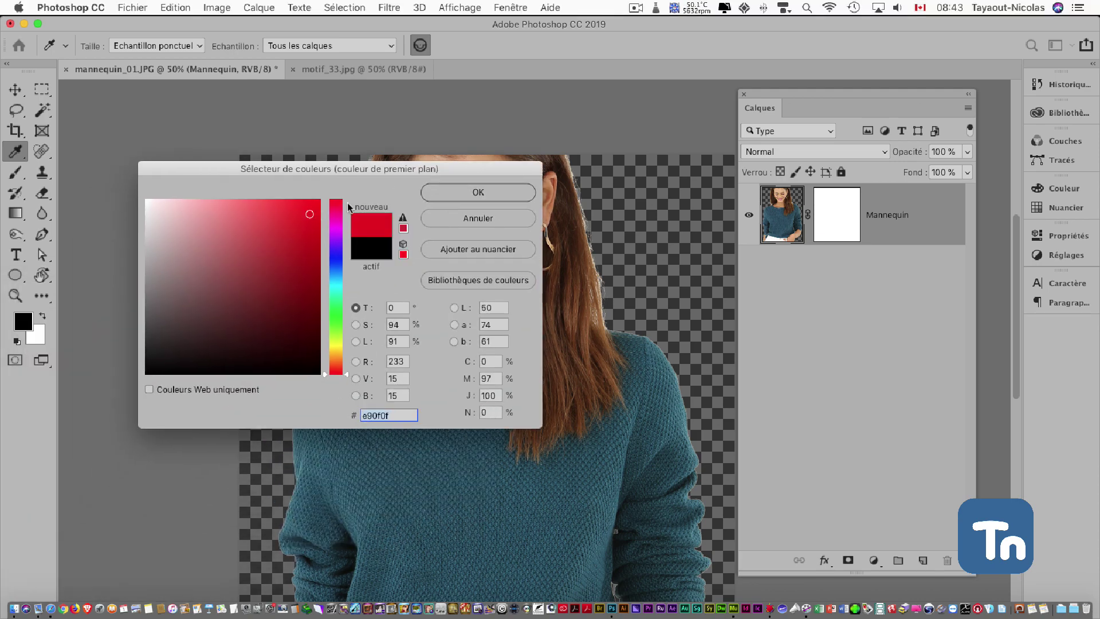
click(456, 192)
Set the background colour to blue 1f2cab
click(44, 337)
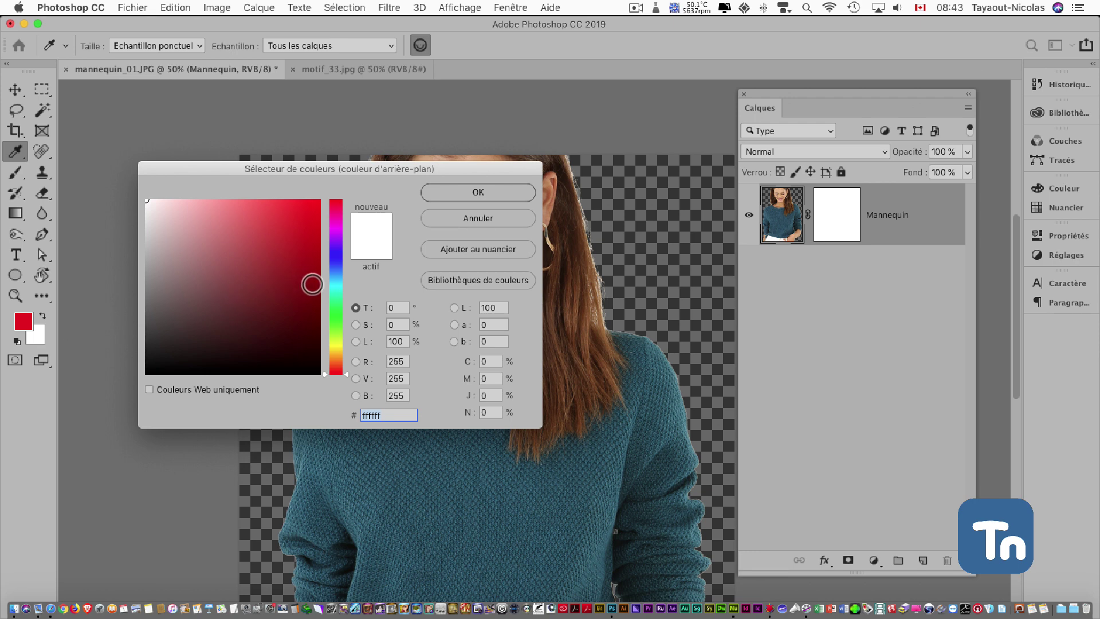
click(336, 261)
click(448, 194)
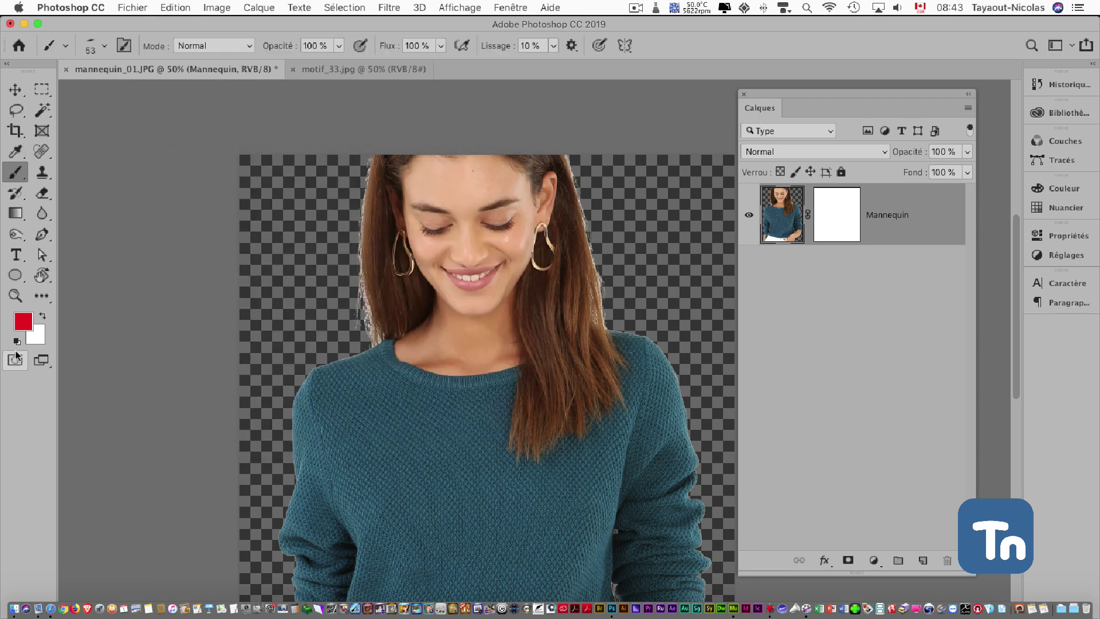
click(39, 337)
click(293, 256)
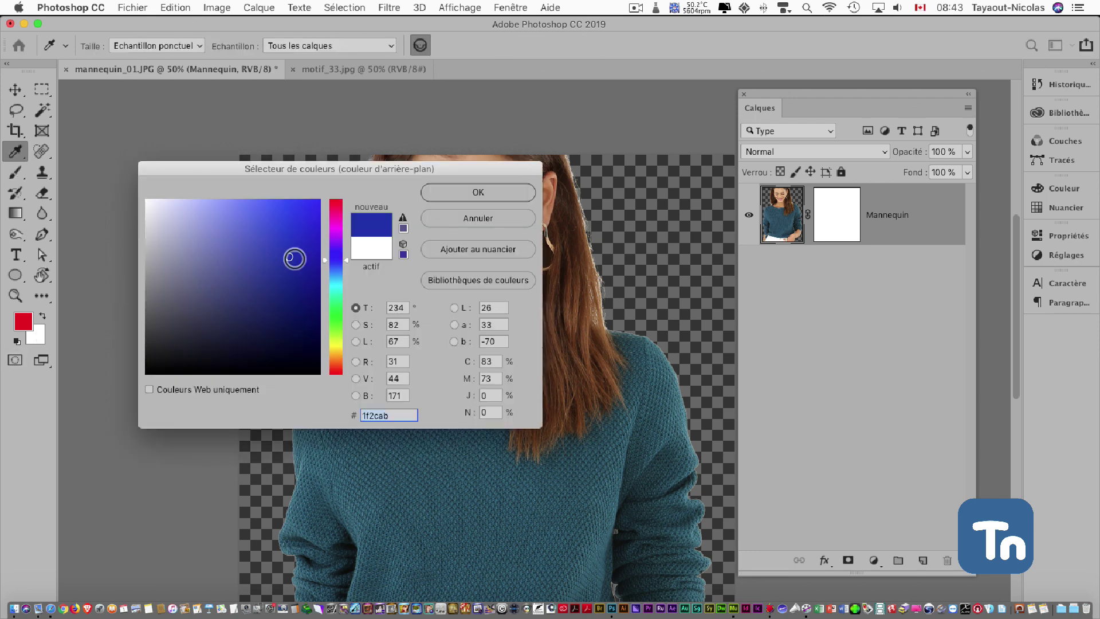
click(446, 190)
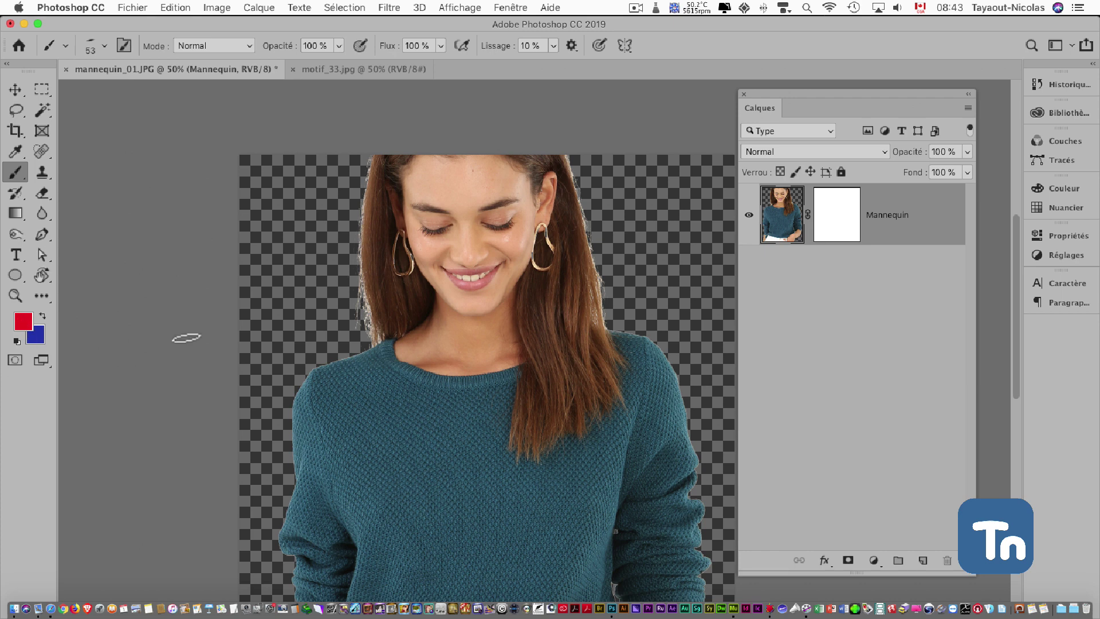
Target the Mannequin layer mask and paint black along the left edge of the hair to hide the light fringe
click(837, 225)
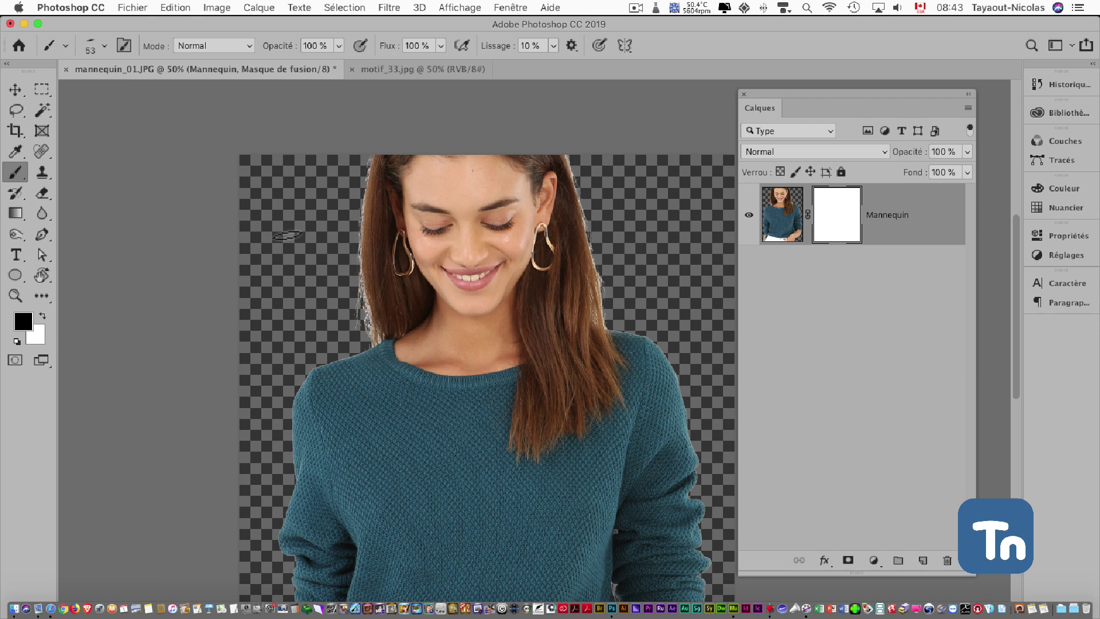
right_click(358, 285)
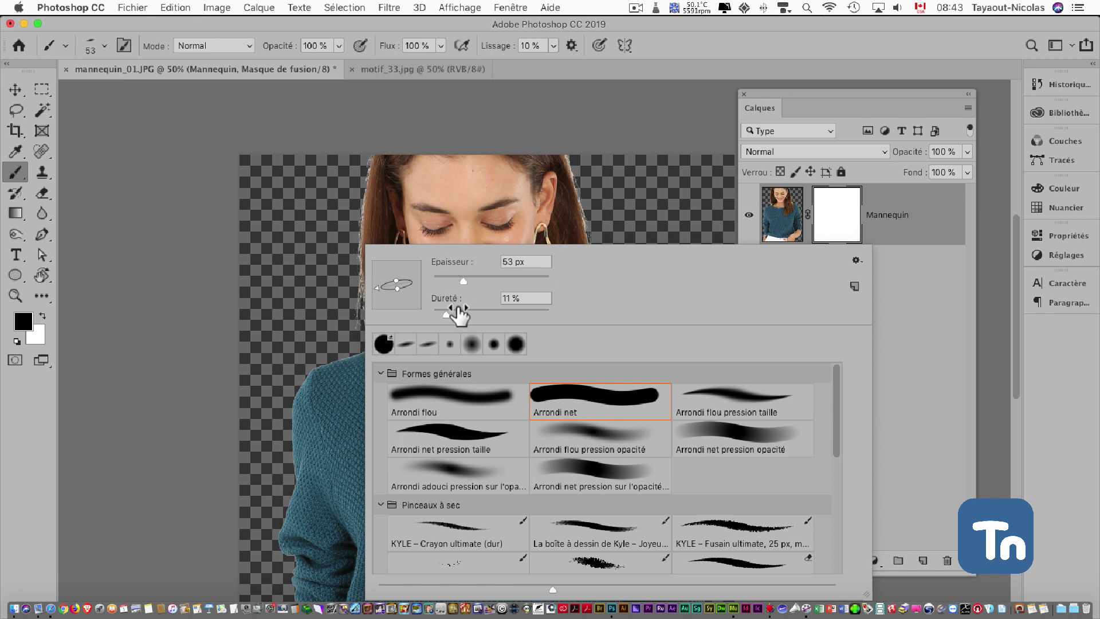
click(443, 126)
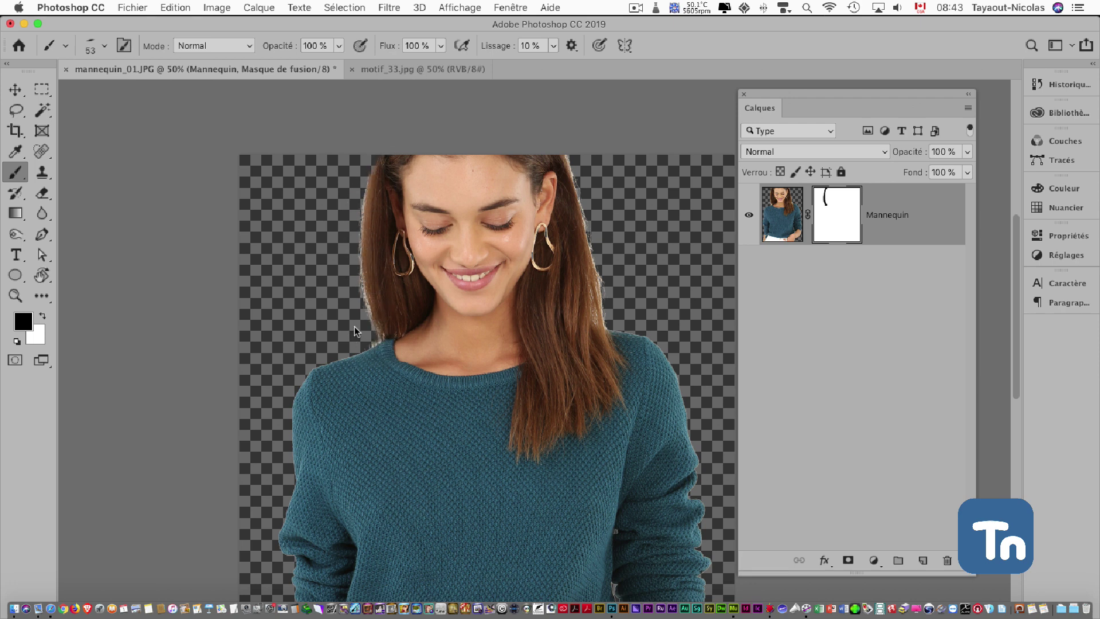
Paint black on the Mannequin layer mask along the hair's right edge to hide the light fringe, and apply the mask to the layer
right_click(355, 330)
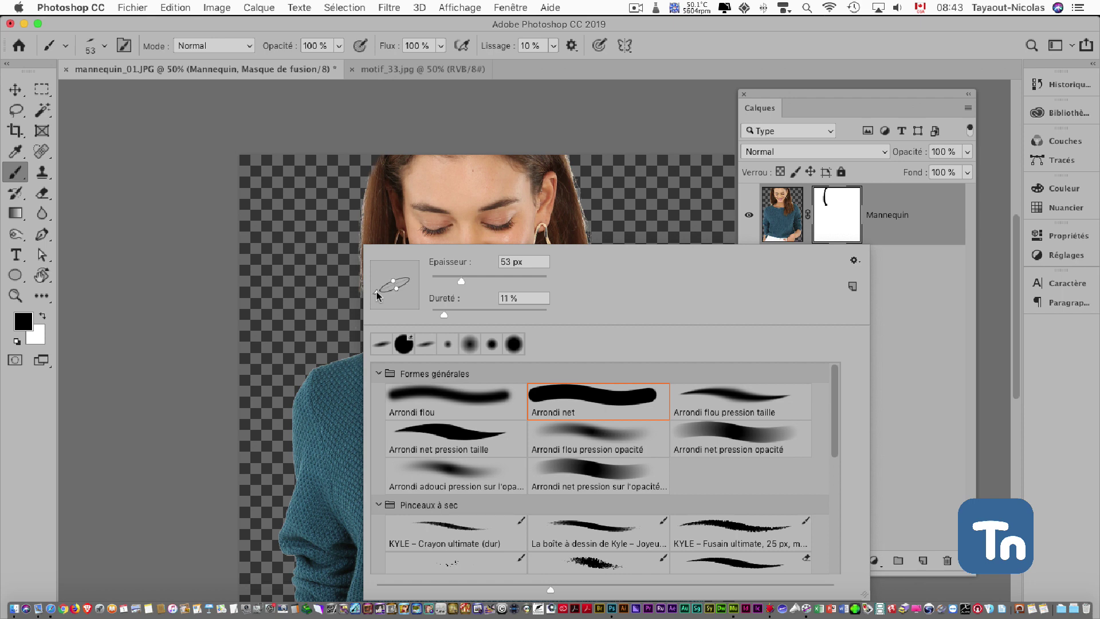
click(355, 335)
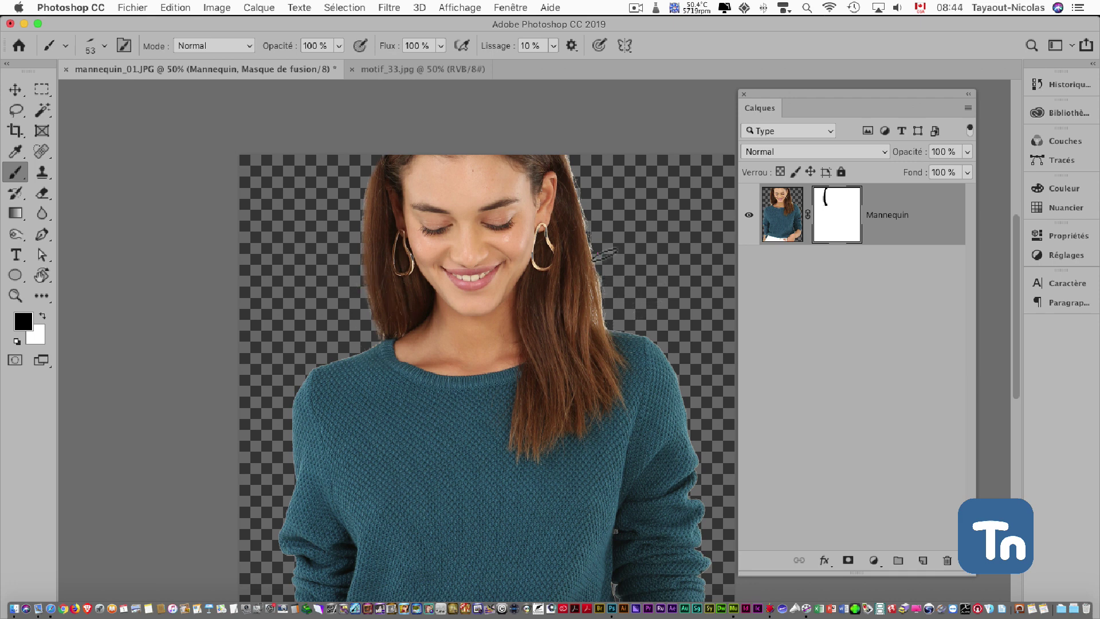
mouse_move(586, 187)
mouse_down()
mouse_move(579, 152)
mouse_move(585, 162)
mouse_up()
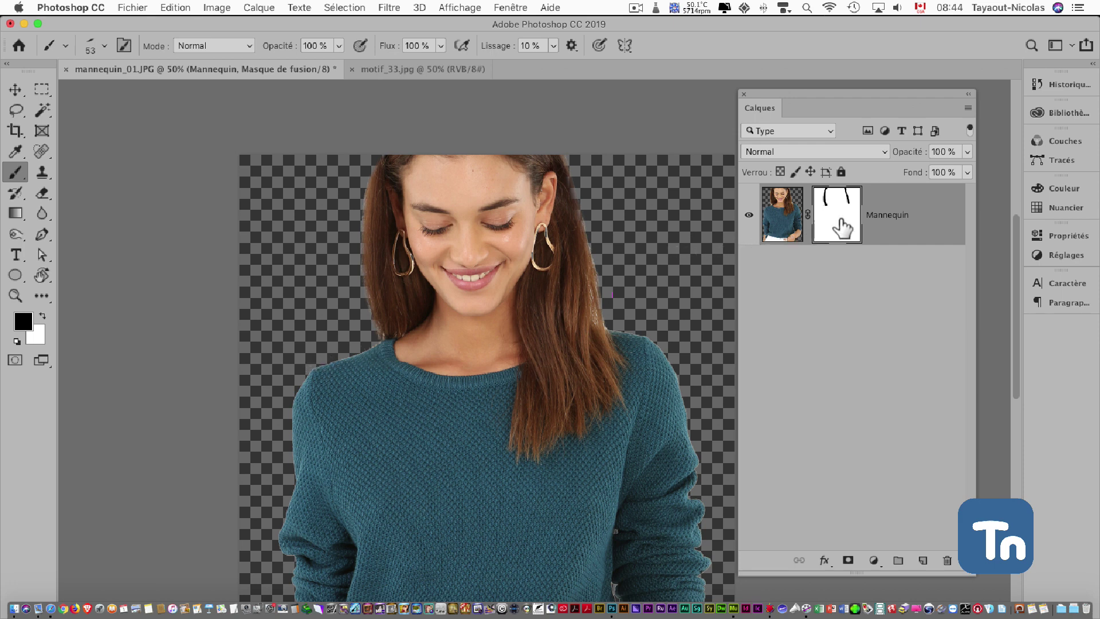
drag(842, 221, 948, 561)
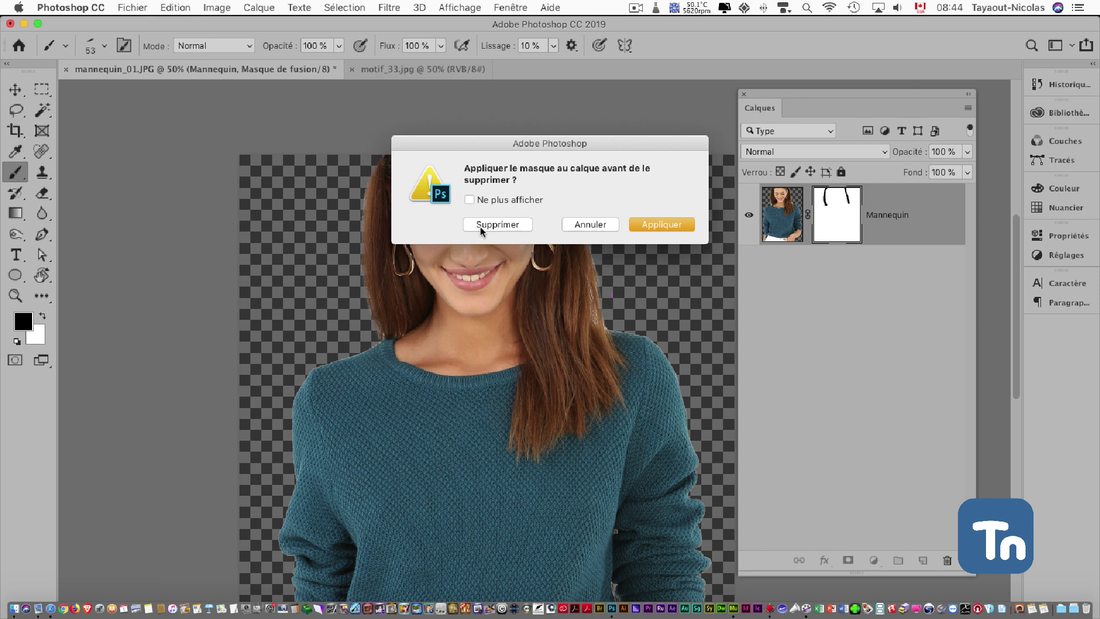
click(662, 225)
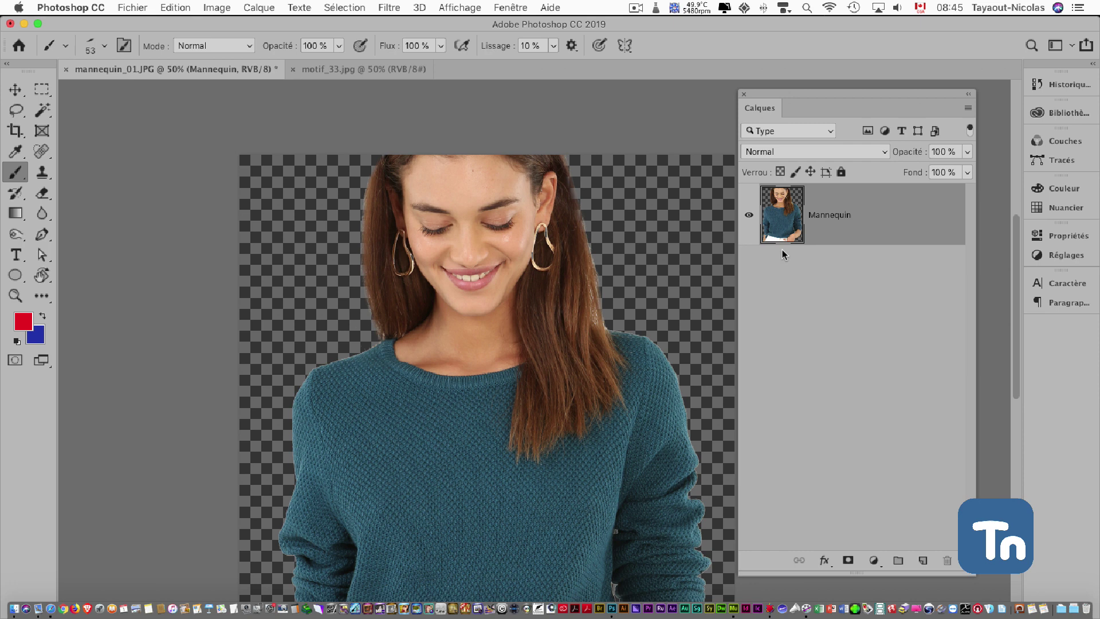
Load the outline of the Mannequin layer as a selection and convert it to an 8-pixel-wide border selection
super+click(786, 217)
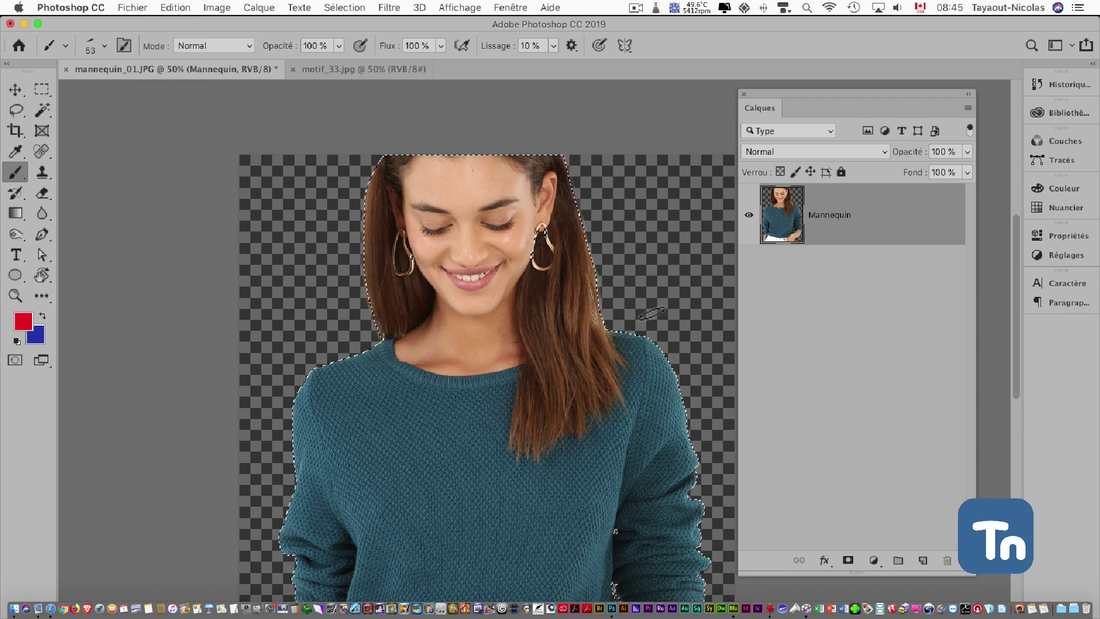
click(340, 8)
mouse_move(481, 205)
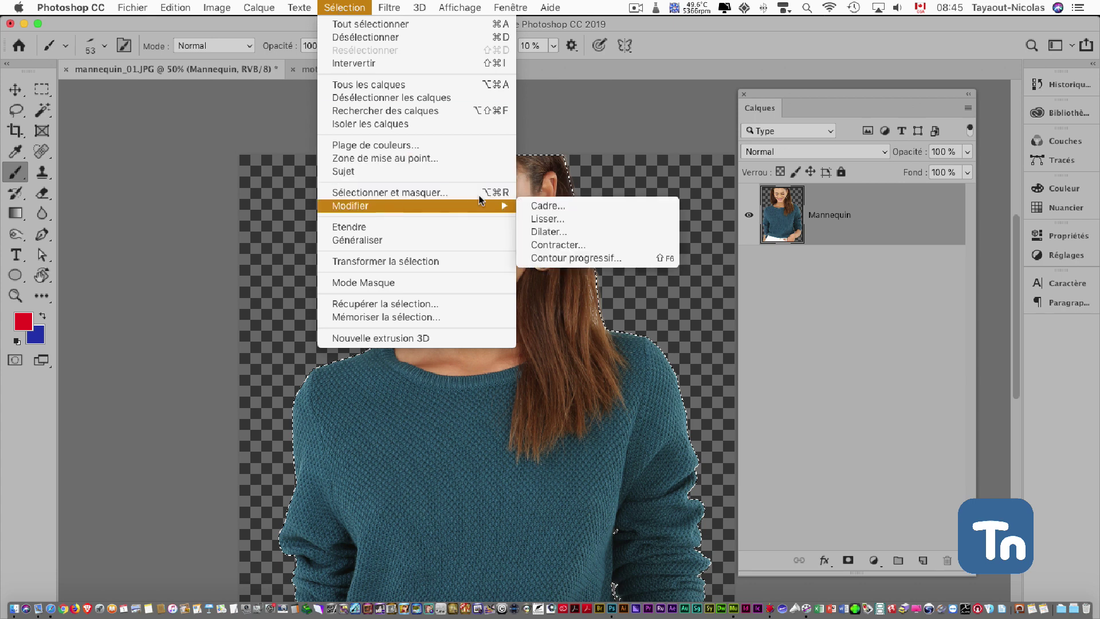
click(573, 206)
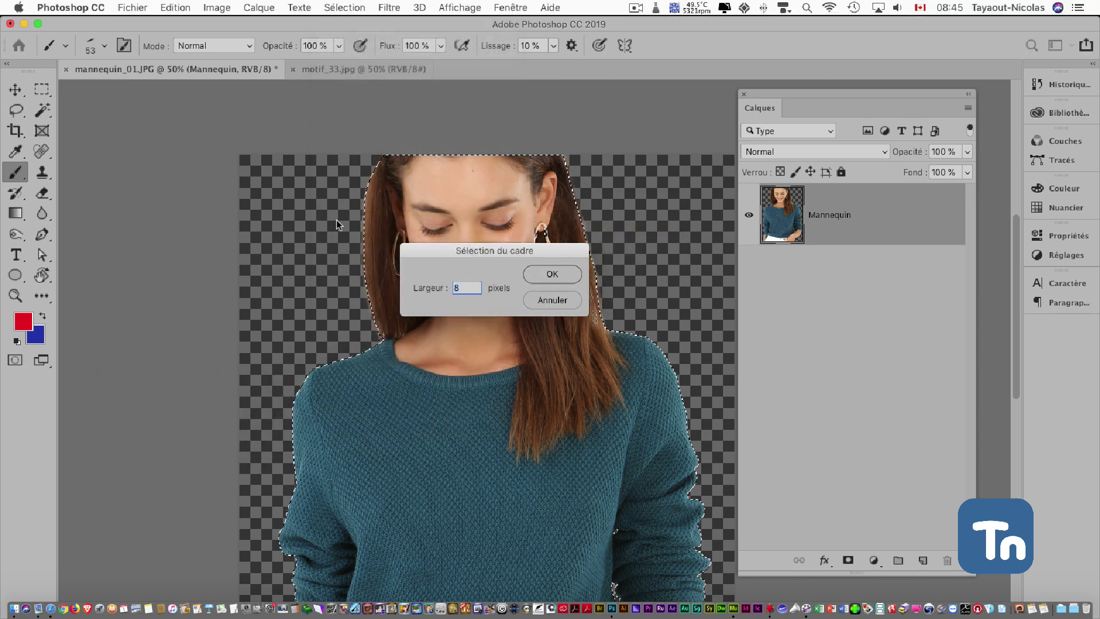
click(541, 276)
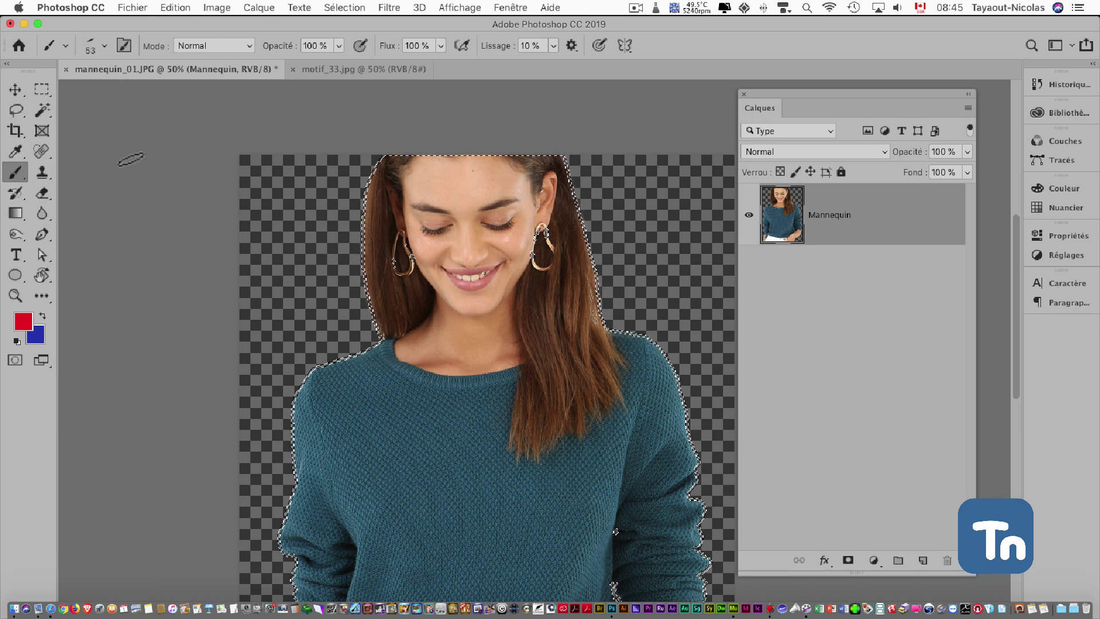
Subtract the parts along the top and bottom edges of the canvas from the border selection with the Lasso
key(l)
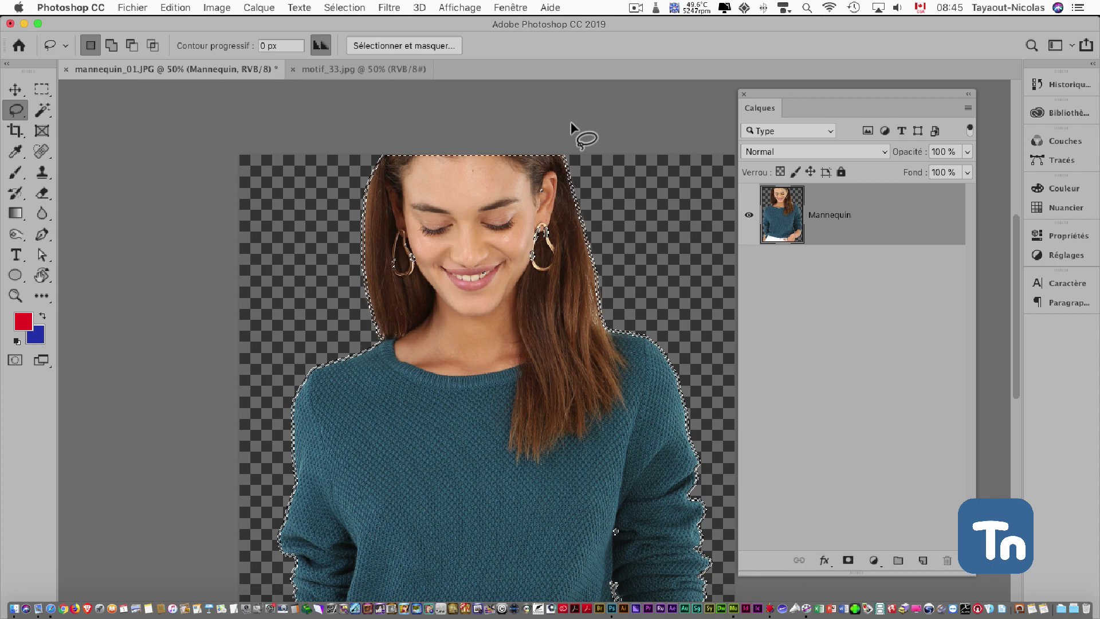
key(alt)
mouse_move(572, 133)
mouse_down()
mouse_move(547, 174)
mouse_move(483, 187)
mouse_move(389, 162)
mouse_move(371, 146)
mouse_move(404, 123)
mouse_up()
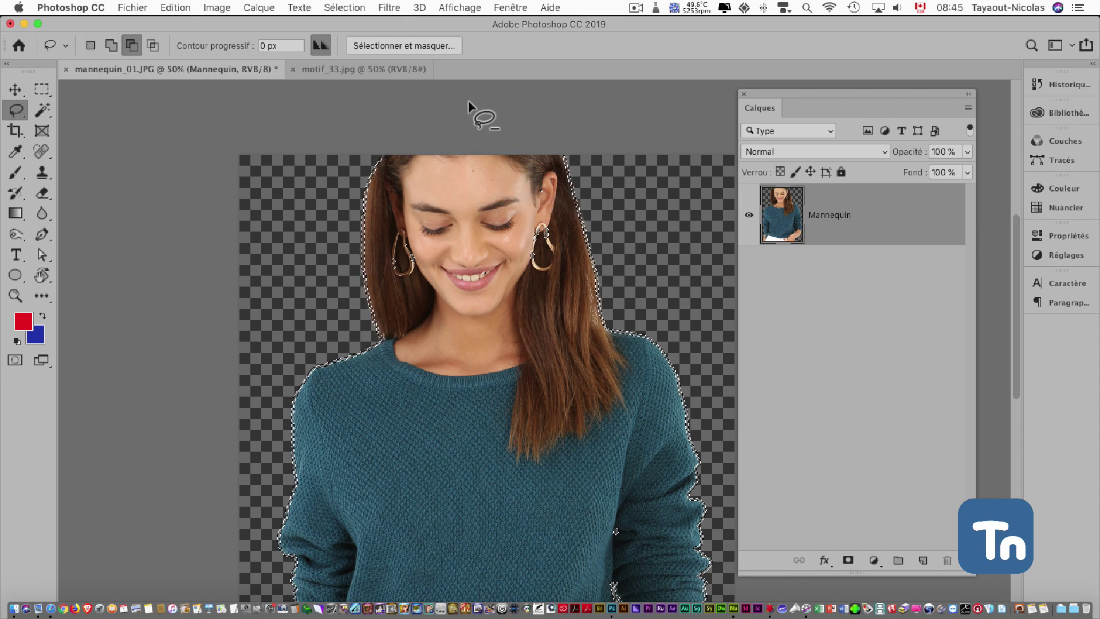
scroll(431, 331, down, 10)
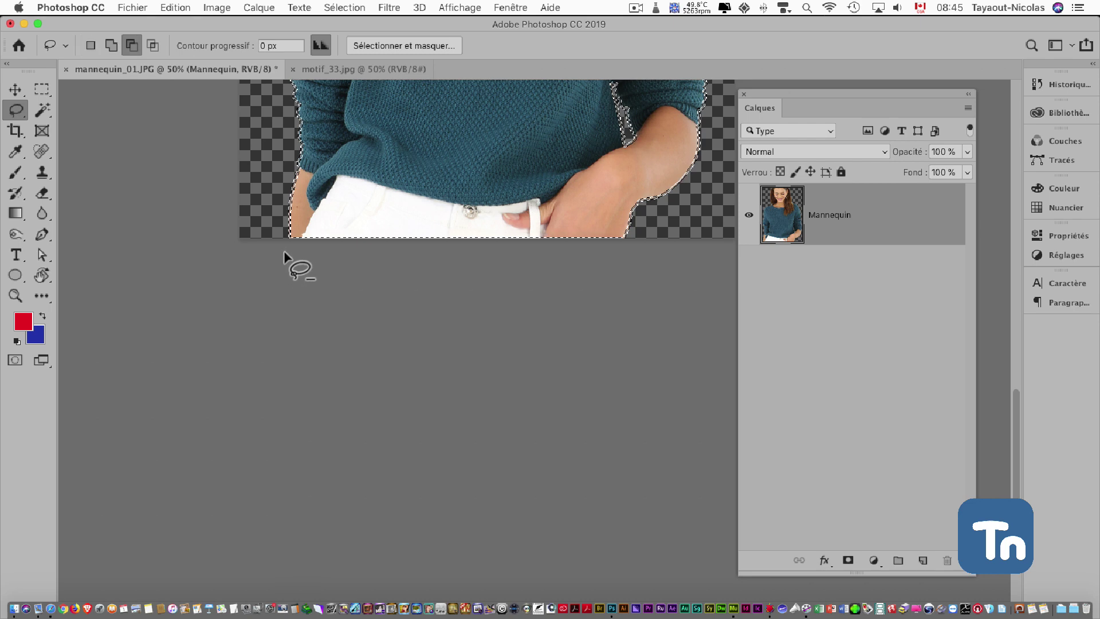
mouse_move(285, 249)
mouse_down()
mouse_move(609, 235)
mouse_move(621, 310)
mouse_move(491, 364)
mouse_up()
Hide the selection outline by turning off the display of extras while keeping the selection active
scroll(405, 310, up, 6)
scroll(395, 304, up, 3)
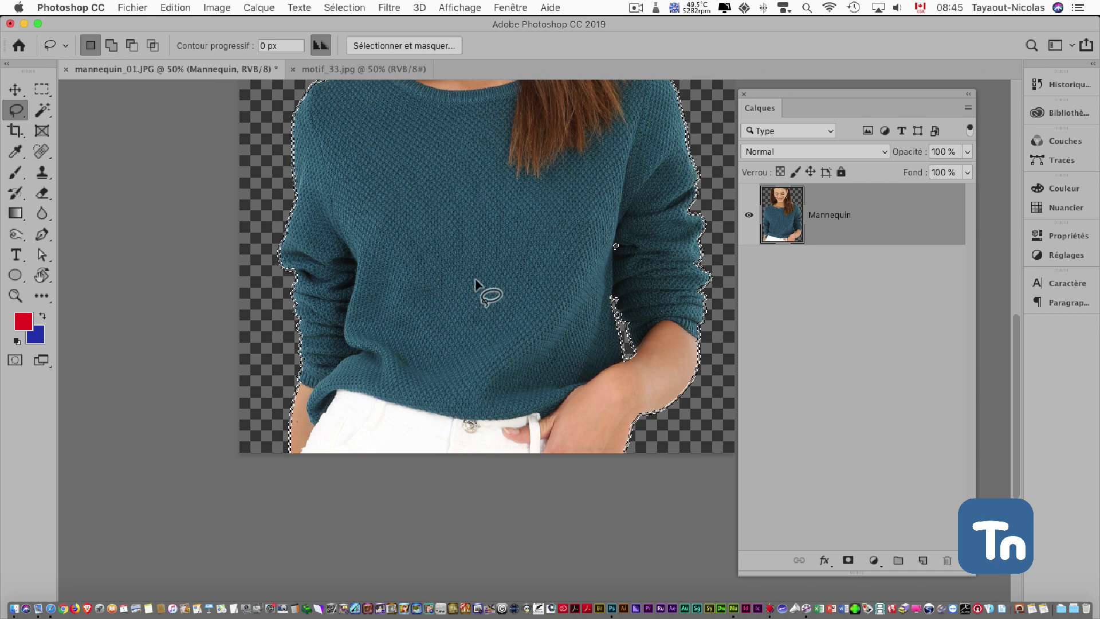
scroll(469, 295, up, 2)
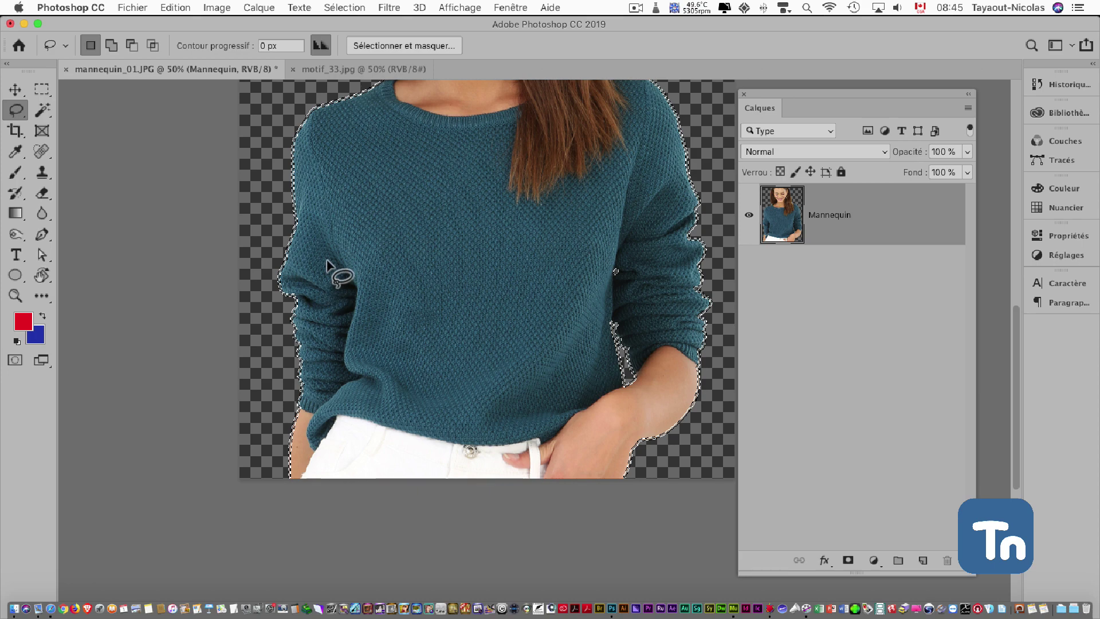
click(345, 7)
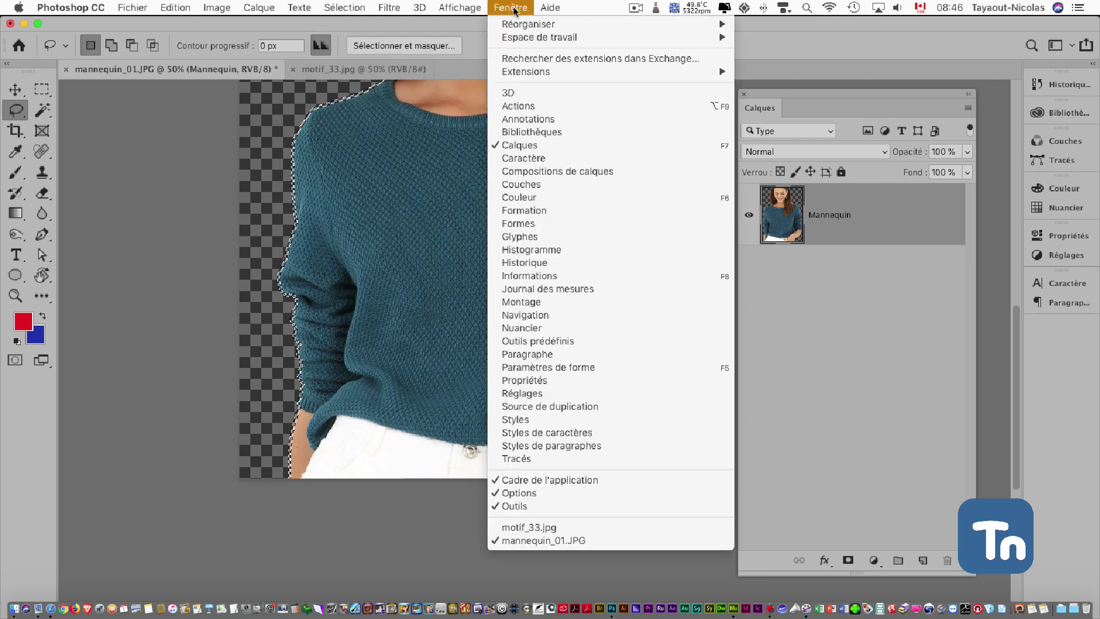
mouse_move(471, 9)
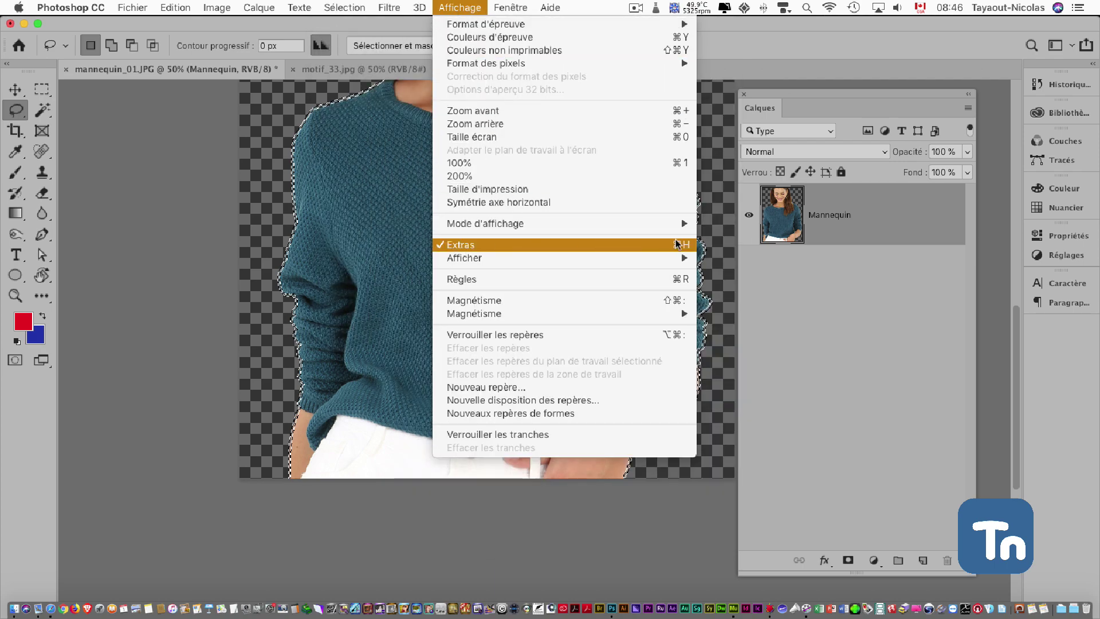
click(145, 252)
key(super+h)
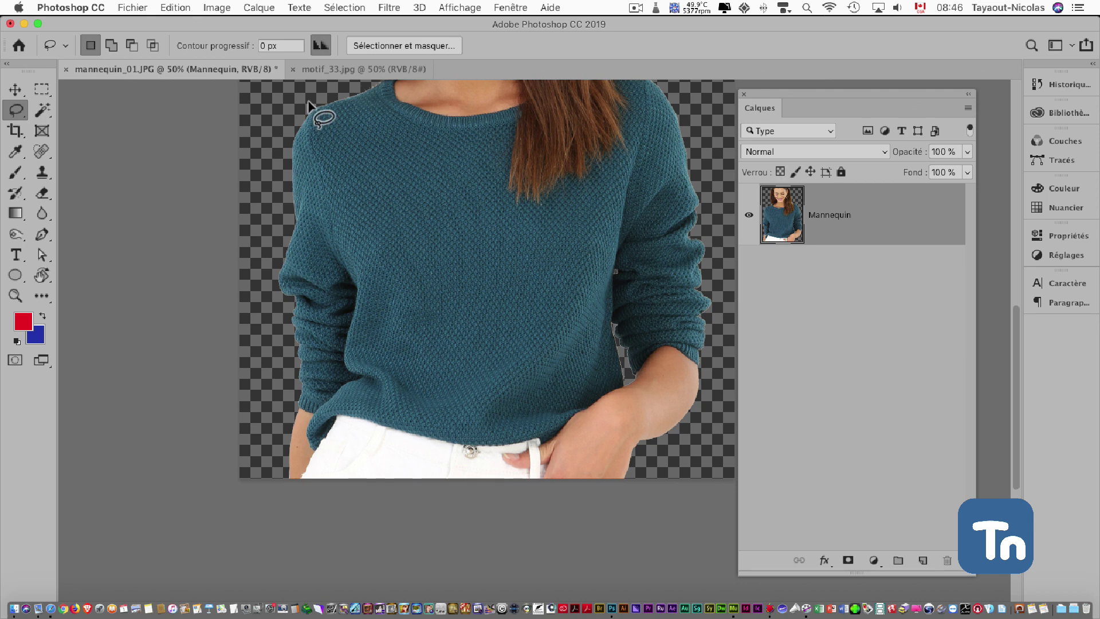
Soften the mannequin's selected contour with a Gaussian Blur of 1.3 pixels radius, previewing the effect on the sleeve edge
click(390, 7)
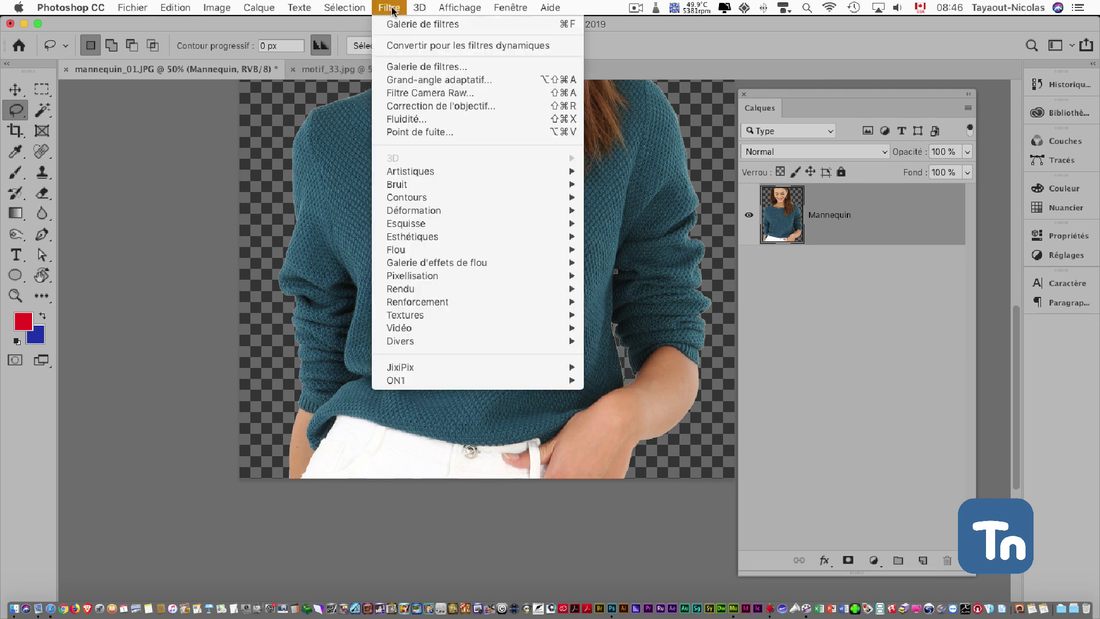
mouse_move(408, 255)
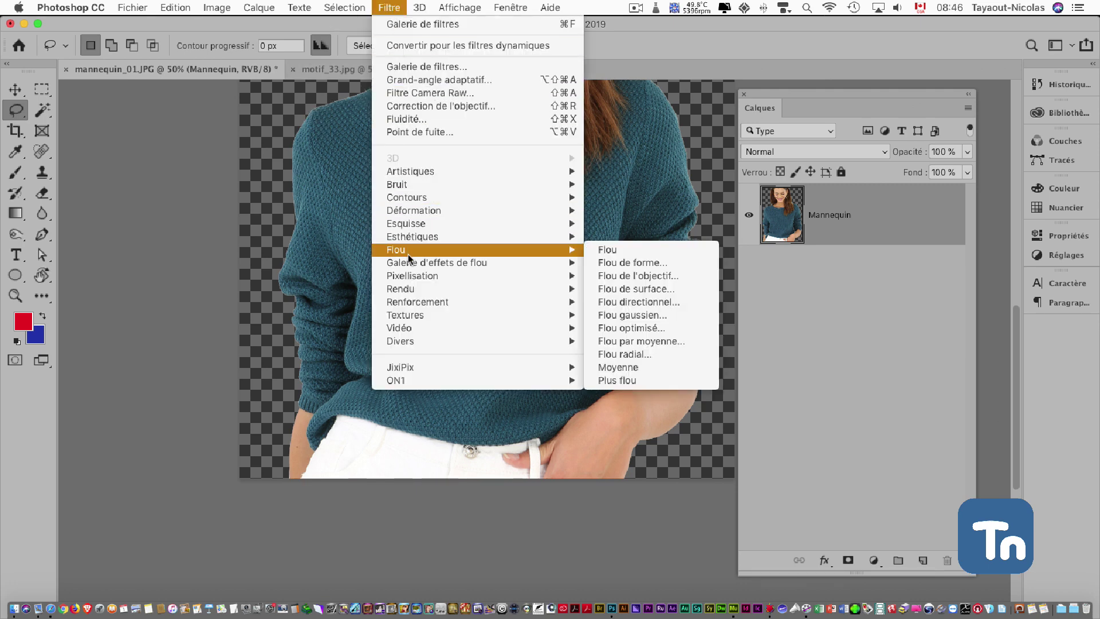
click(658, 314)
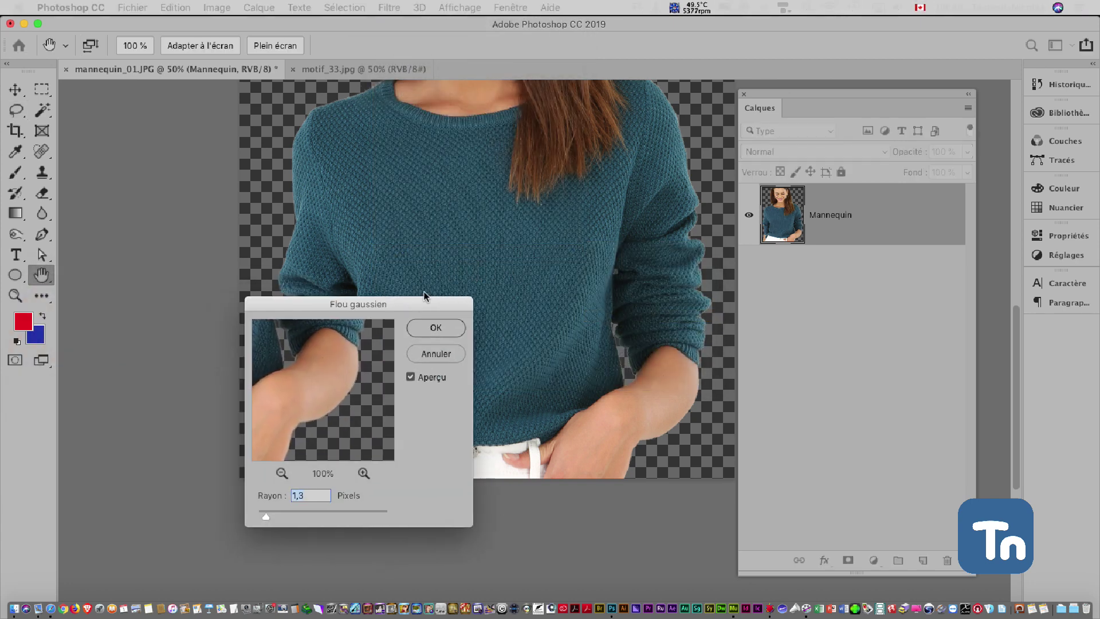
drag(343, 293, 581, 313)
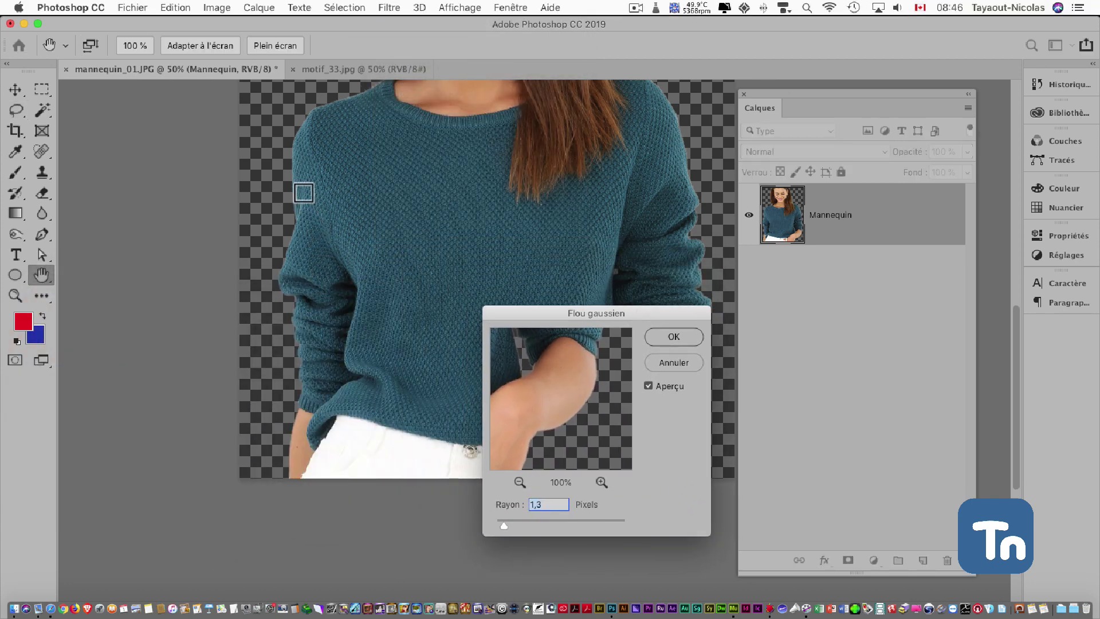
click(304, 193)
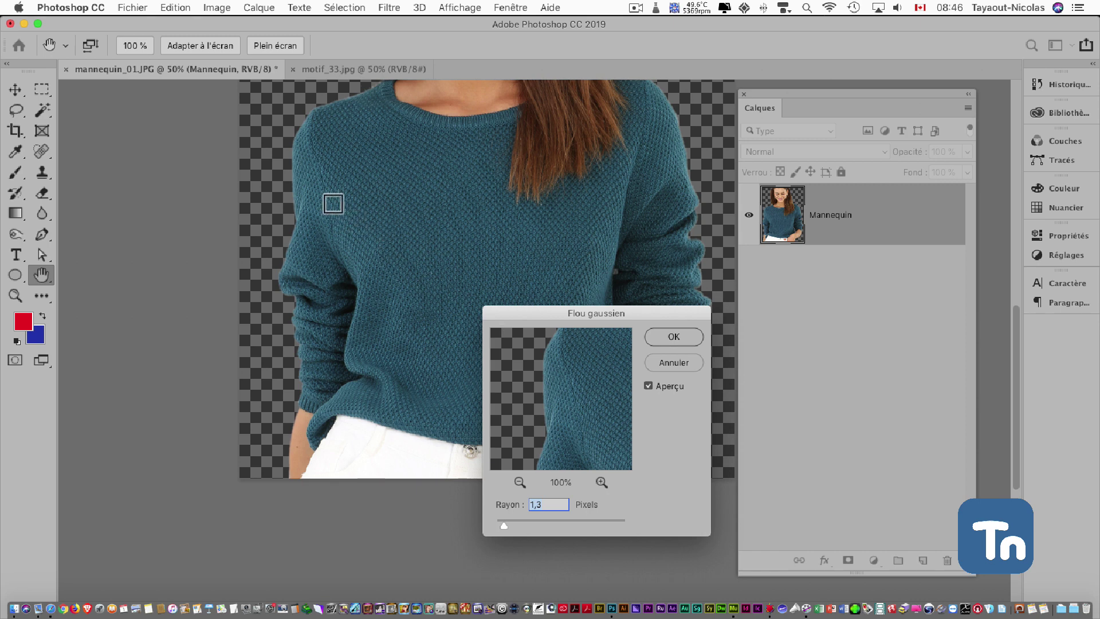
click(297, 184)
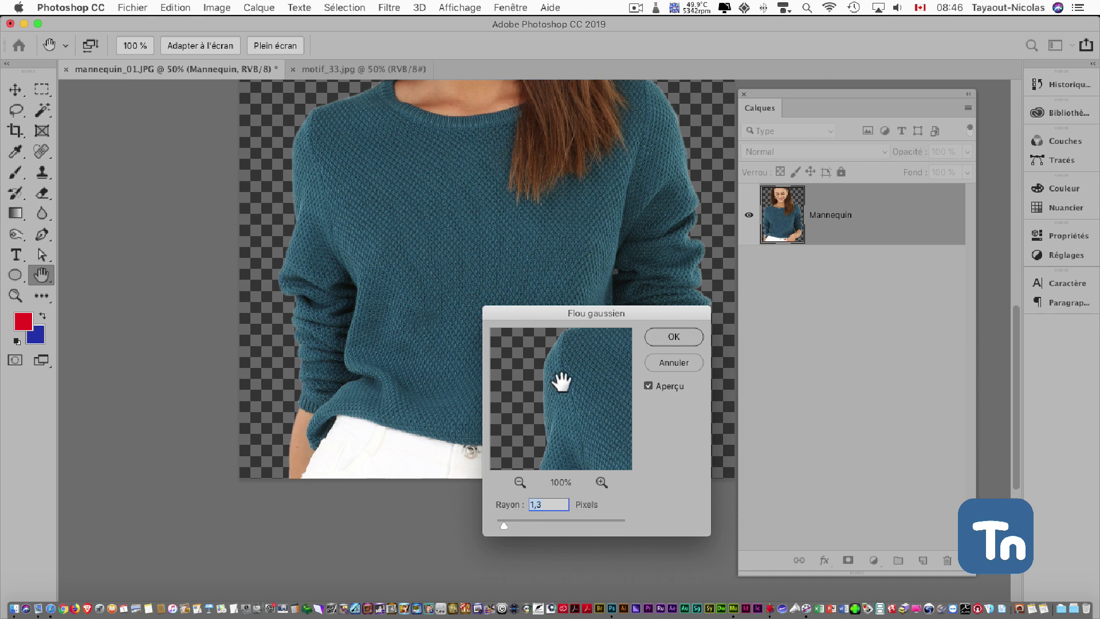
drag(561, 381, 560, 378)
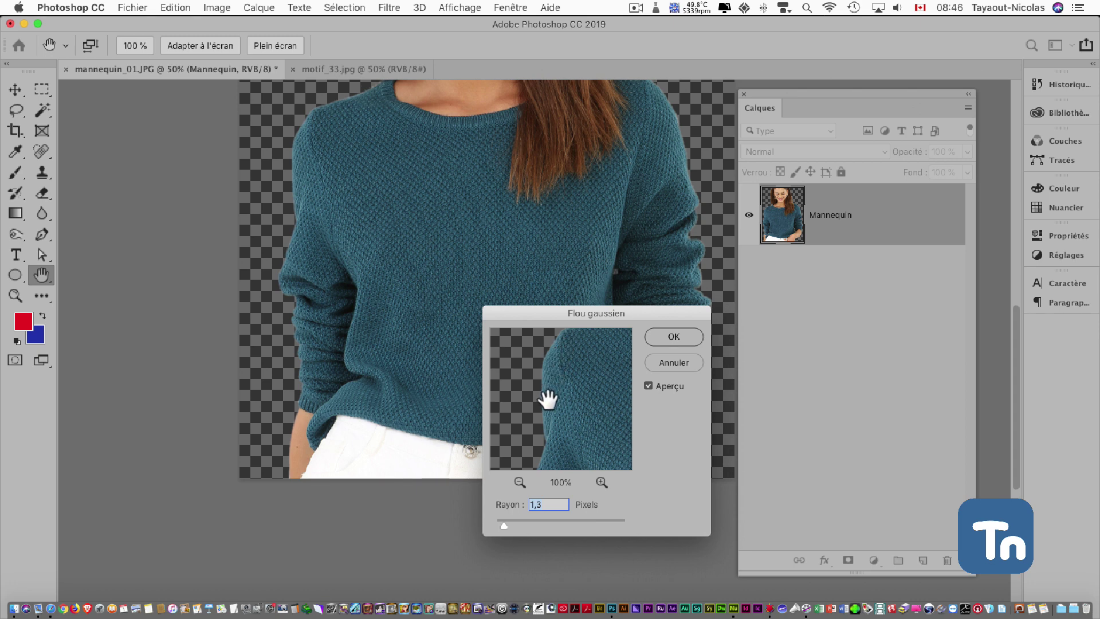
click(548, 524)
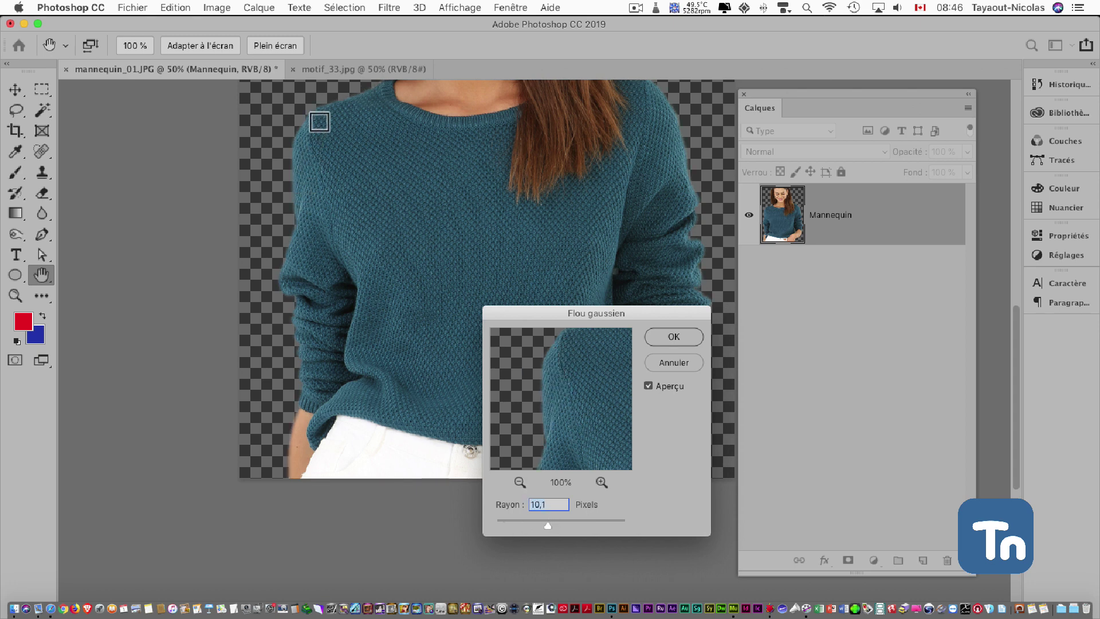
click(505, 520)
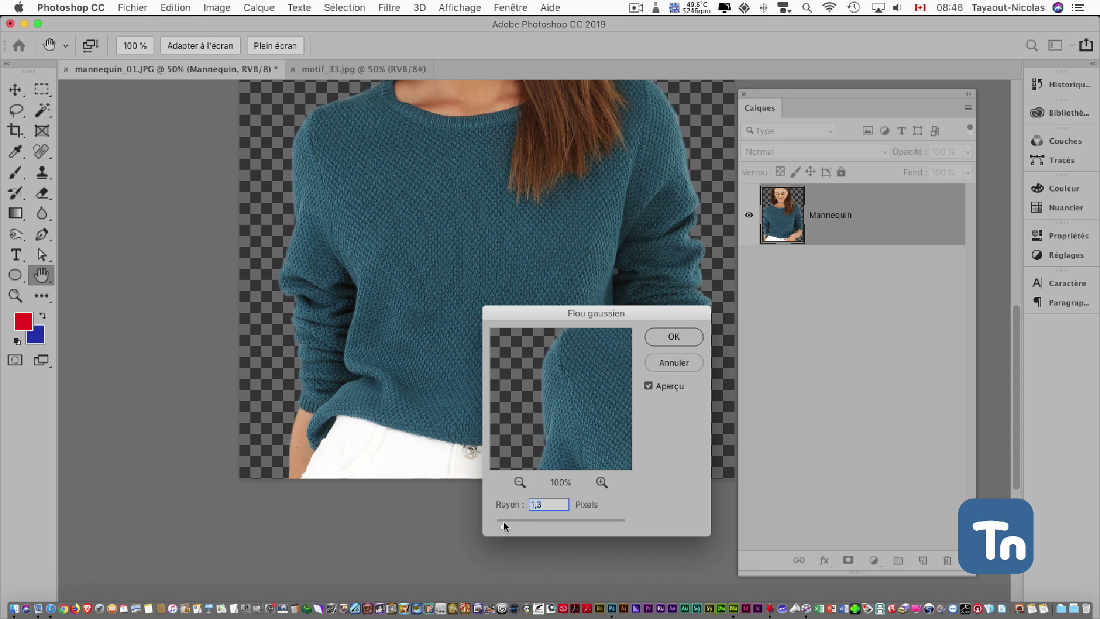
drag(567, 320, 447, 187)
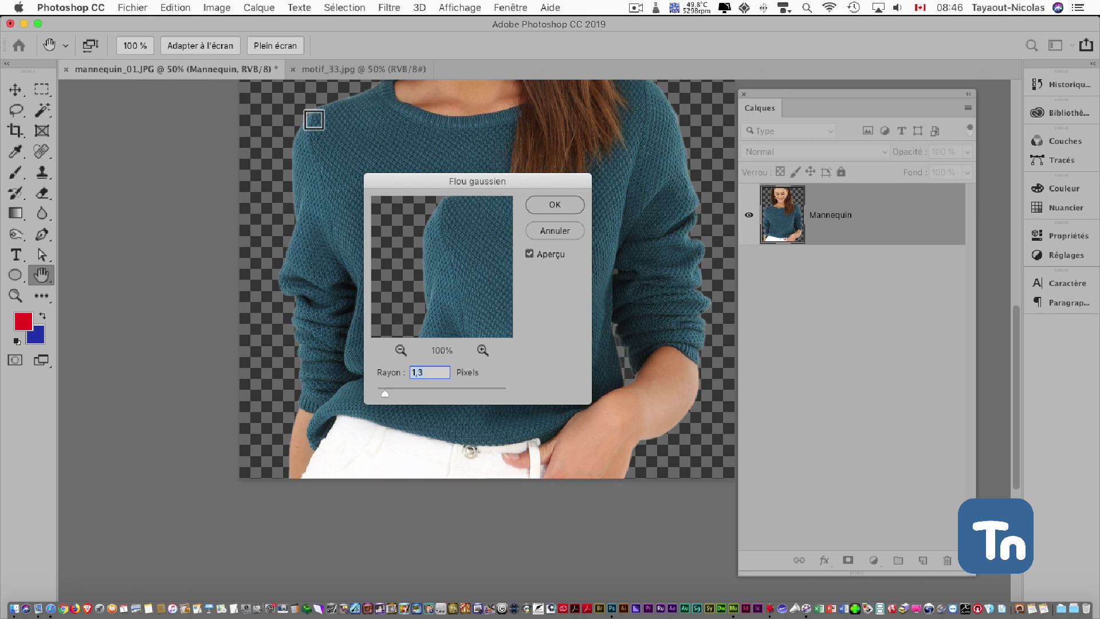
click(545, 211)
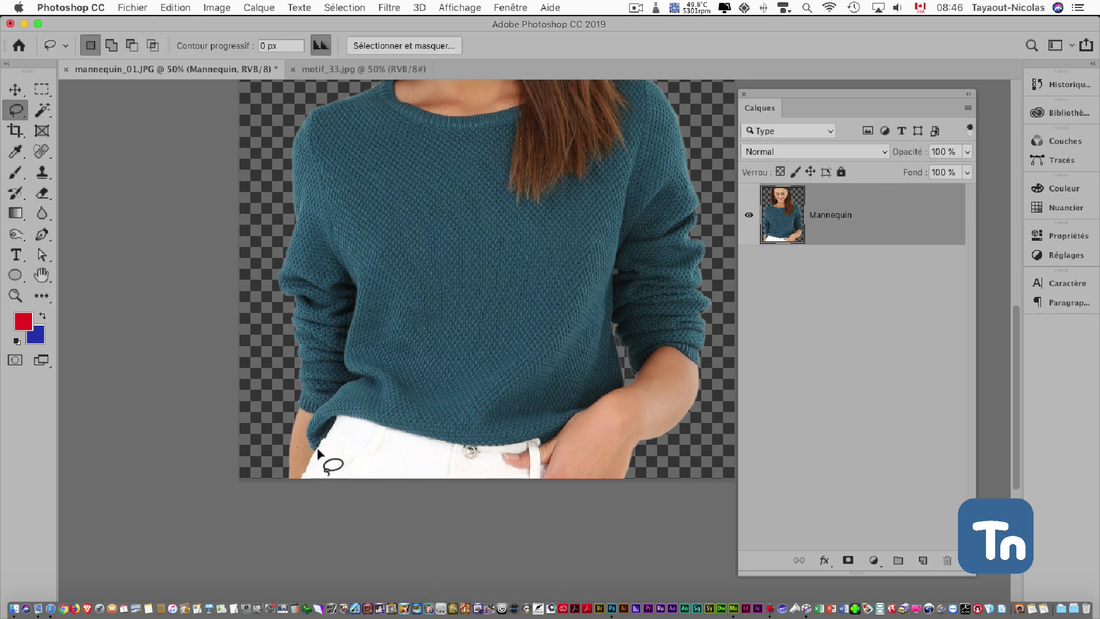
scroll(332, 389, up, 4)
scroll(329, 384, up, 2)
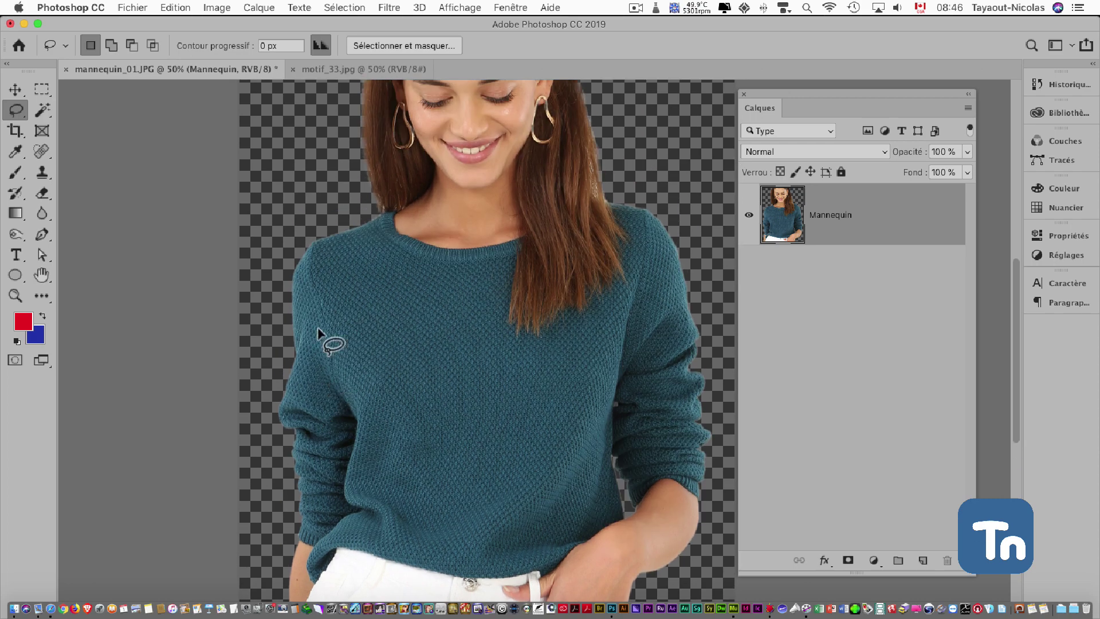
Duplicate the Arrière-plan layer of motif_33.jpg into the mannequin_01.JPG document and return to that document
click(366, 70)
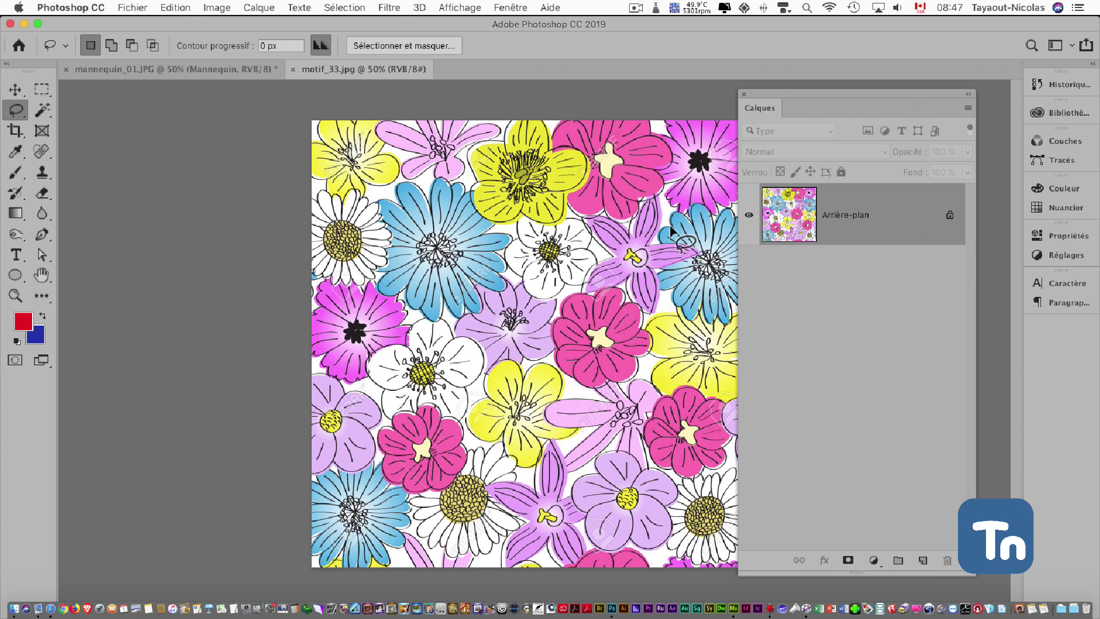
right_click(860, 210)
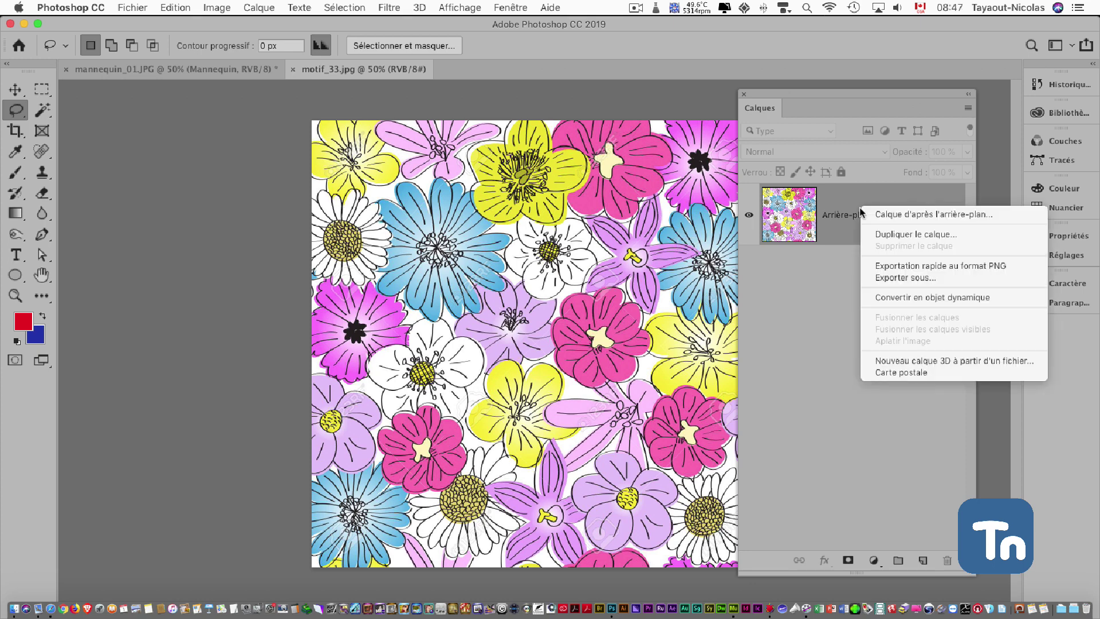
key(alt+super+i)
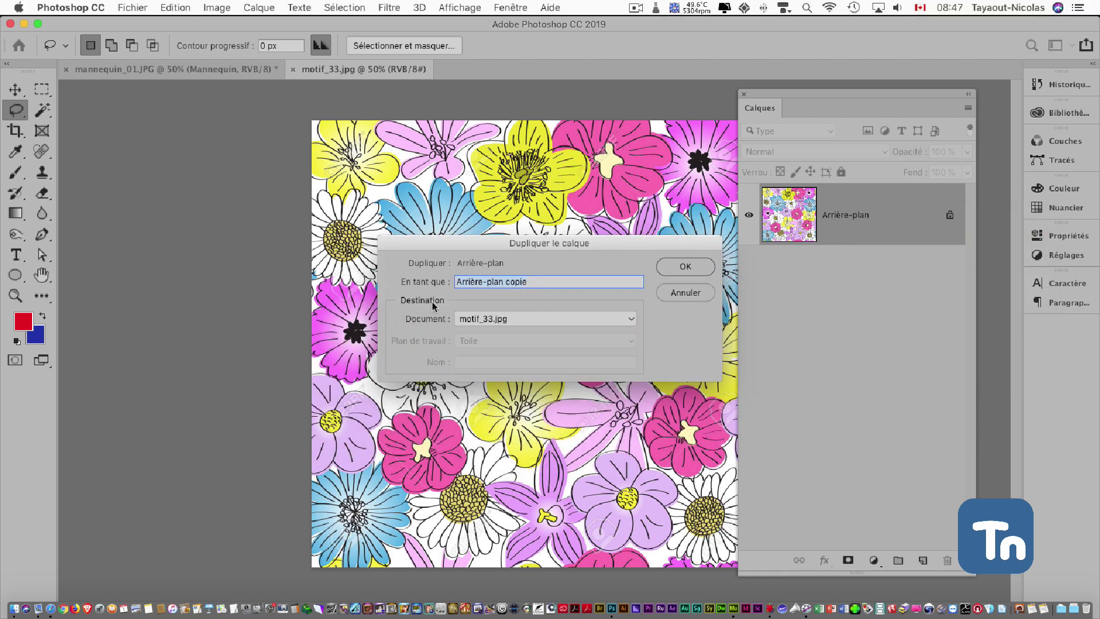
click(556, 317)
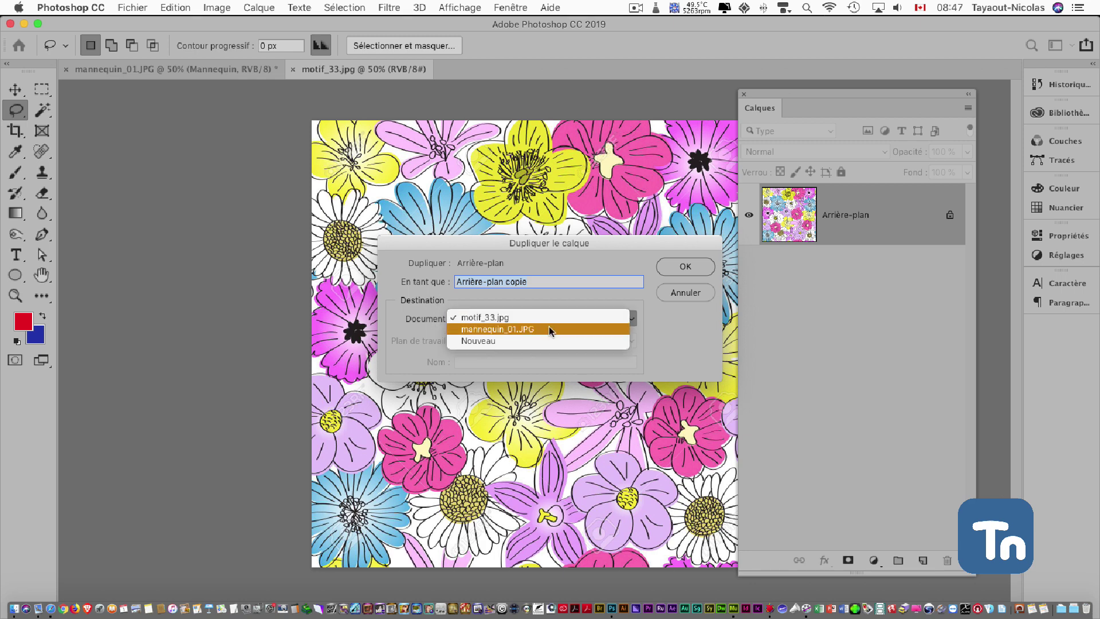
click(549, 327)
click(677, 268)
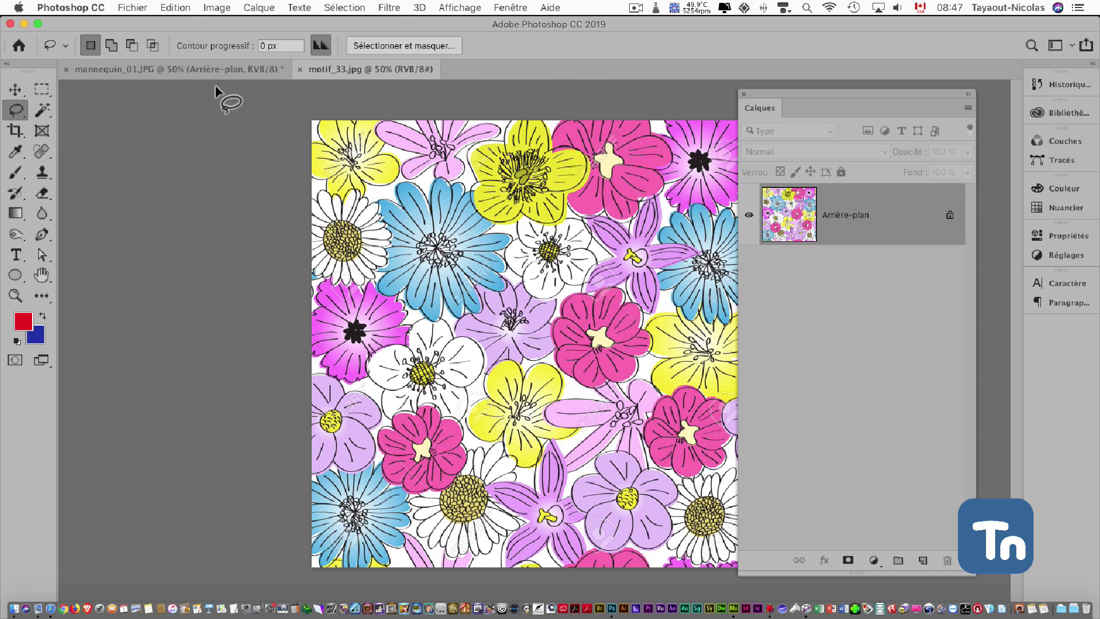
click(213, 70)
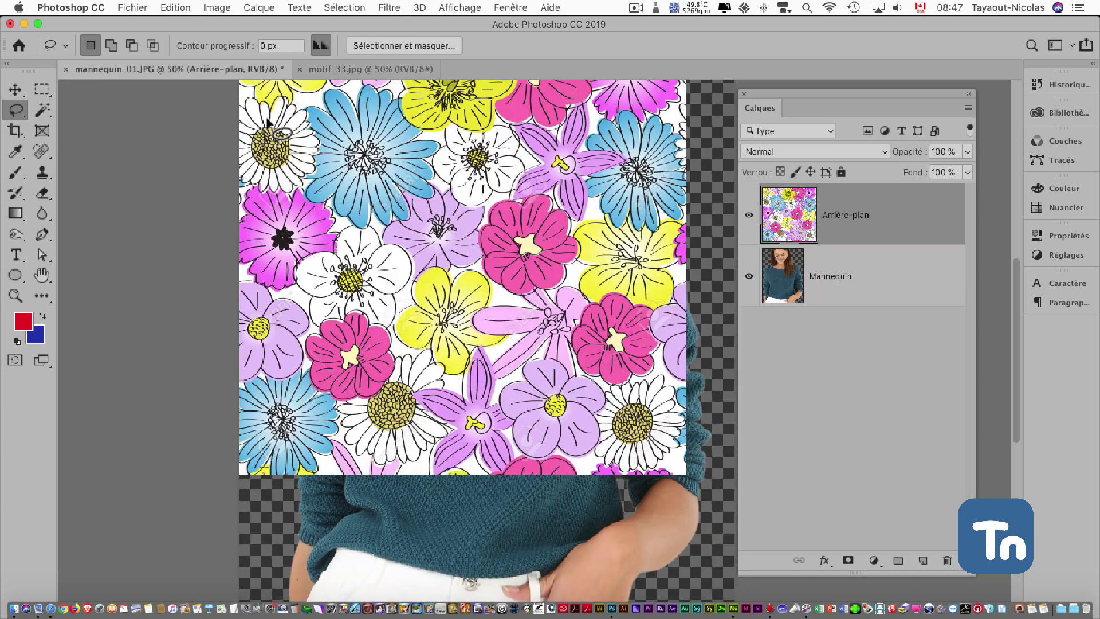
Clear the stray lasso selection and move the floral pattern down over the mannequin's sweater with the Move tool
drag(414, 318, 411, 312)
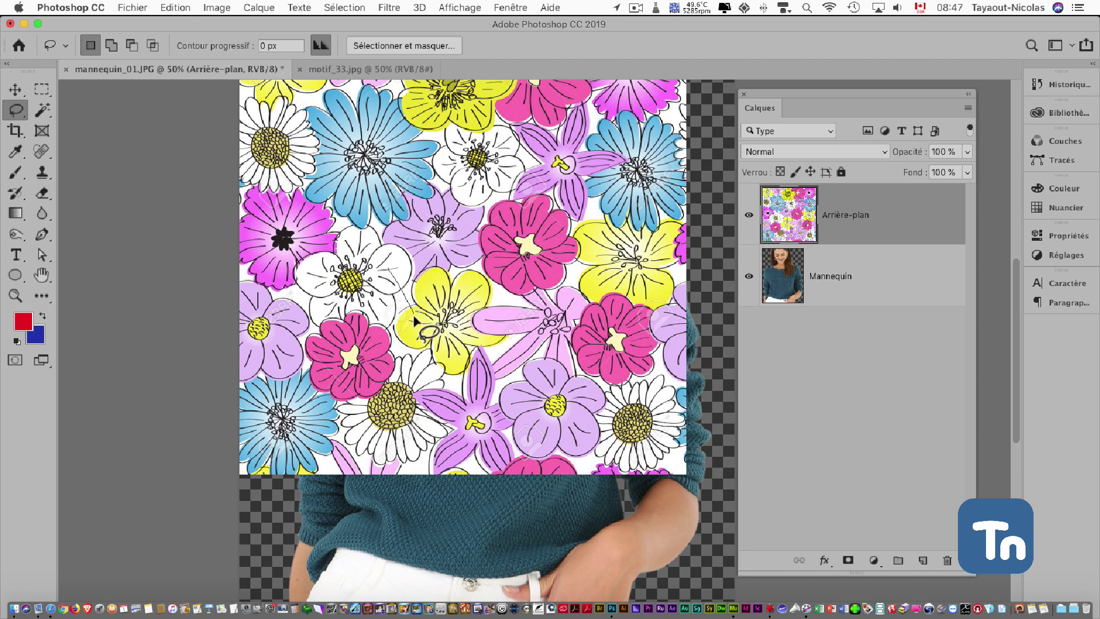
click(16, 90)
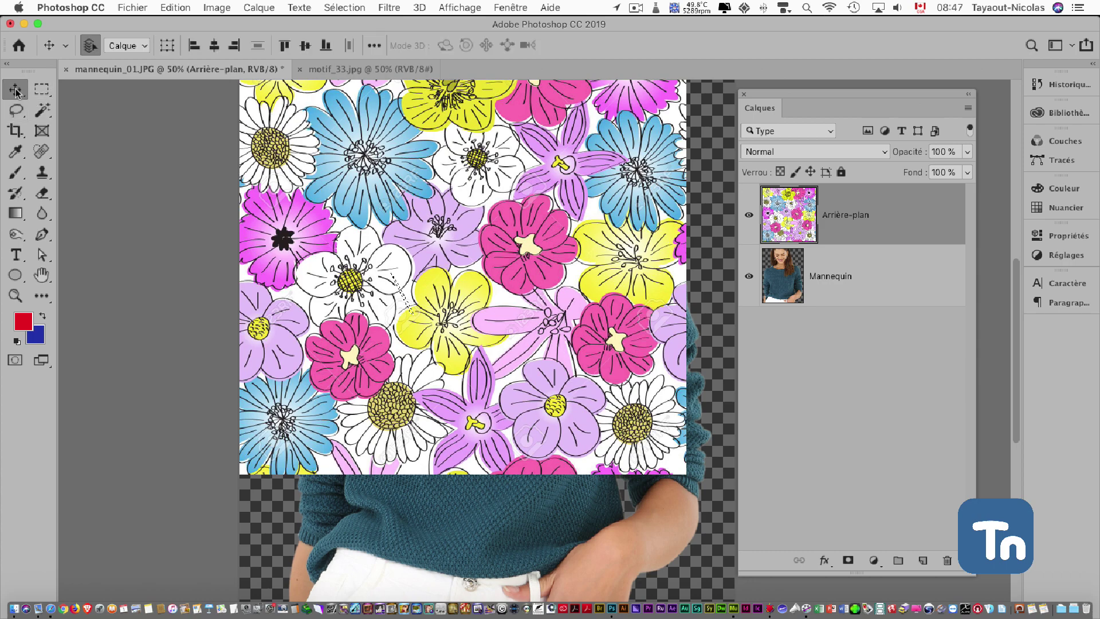
key(super+d)
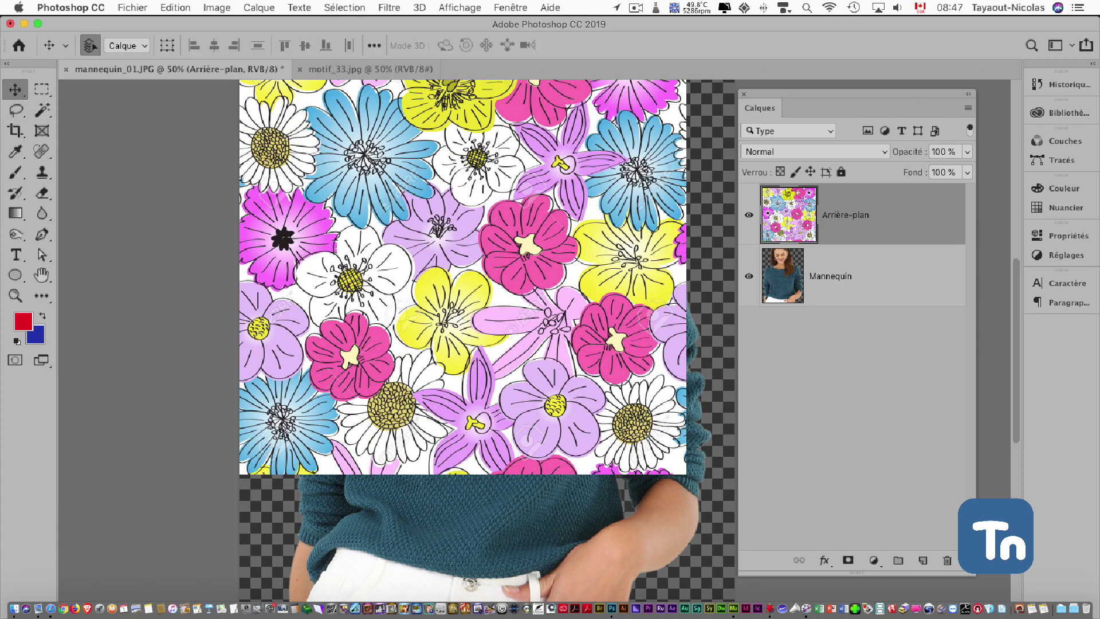
drag(417, 170, 427, 283)
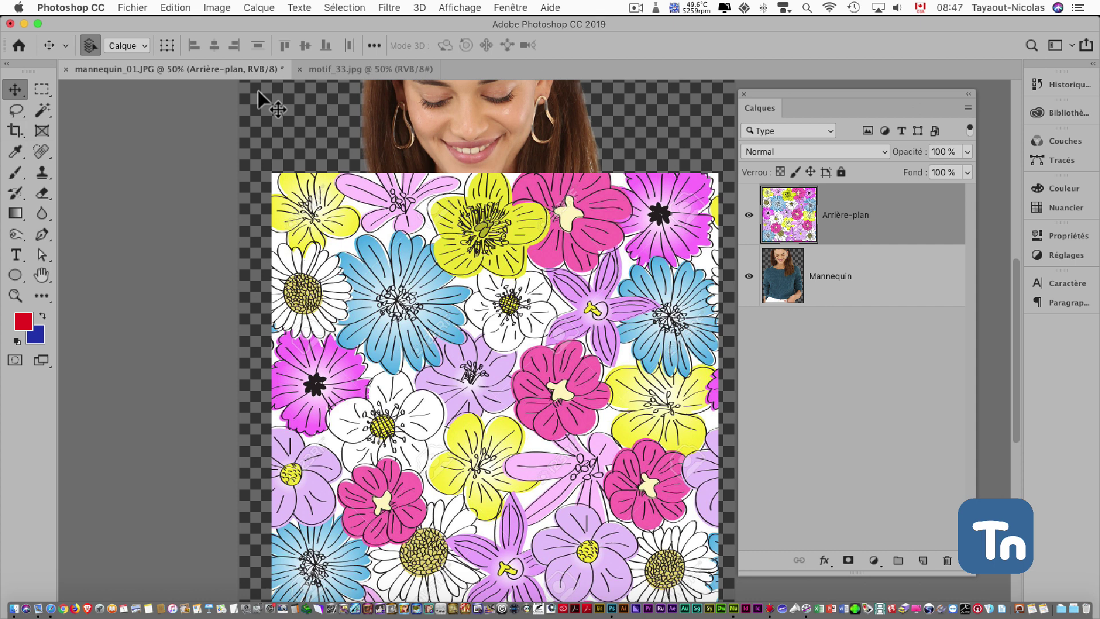
Clip the Arrière-plan pattern layer to the Mannequin layer and set its blend mode to Saturation
click(216, 7)
mouse_move(259, 6)
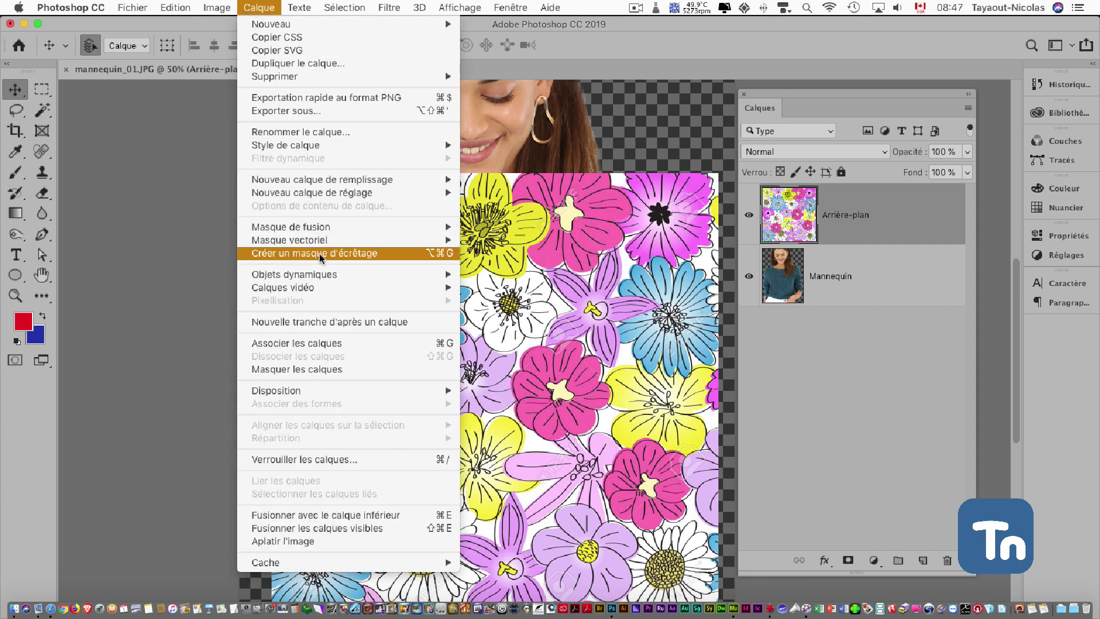
click(858, 357)
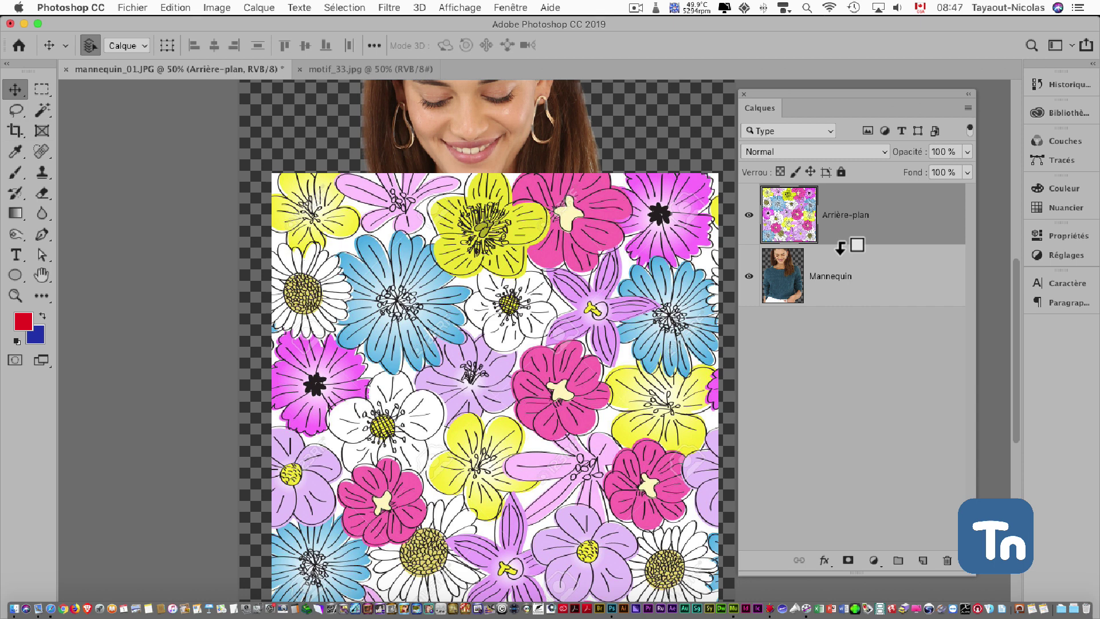
alt+click(840, 247)
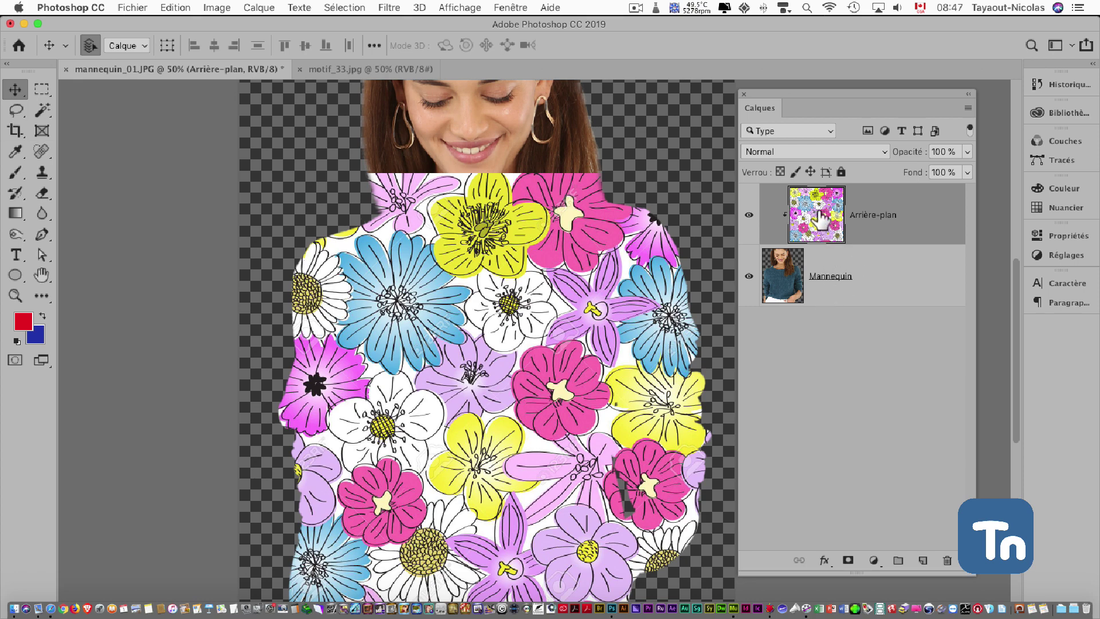
click(800, 151)
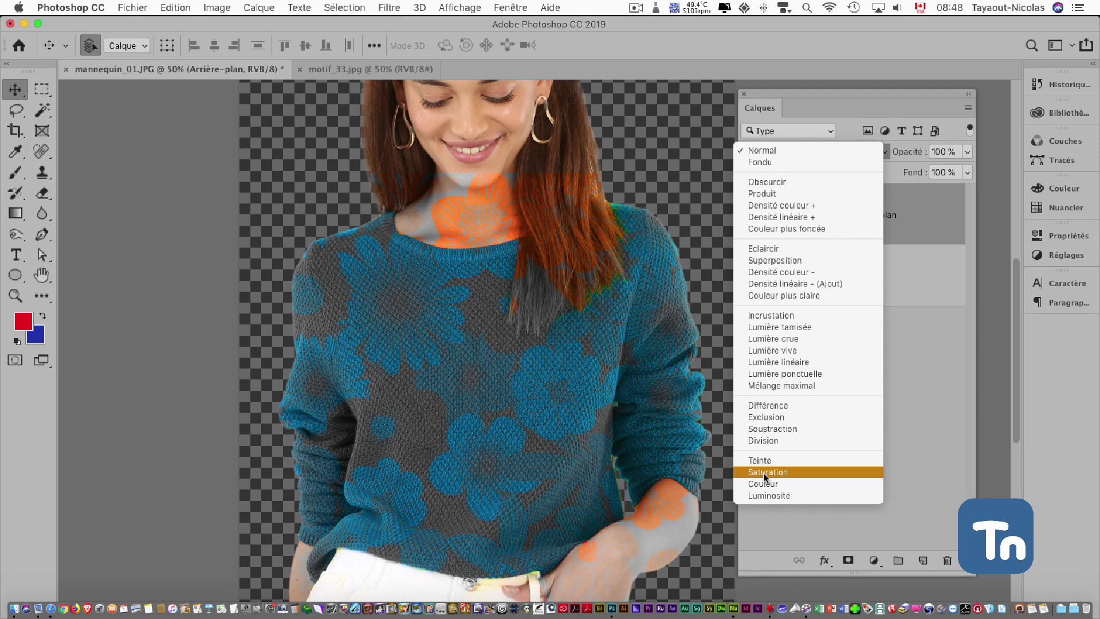
click(764, 473)
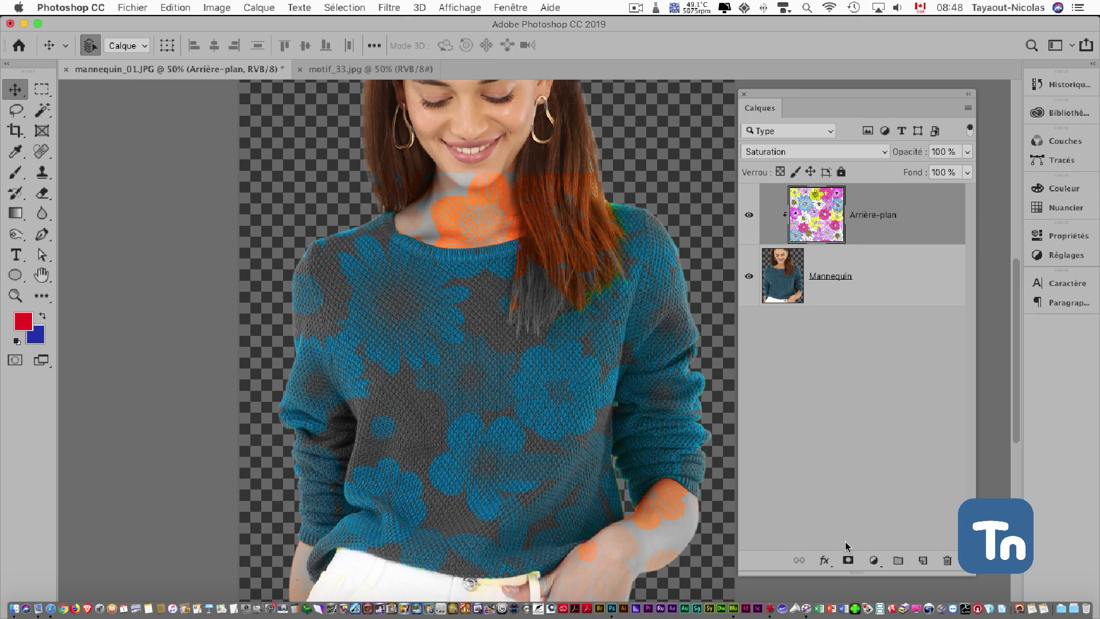
Add a layer mask to the Arrière-plan layer and paint it black over the neck, enlarging the brush to 96 px
click(847, 561)
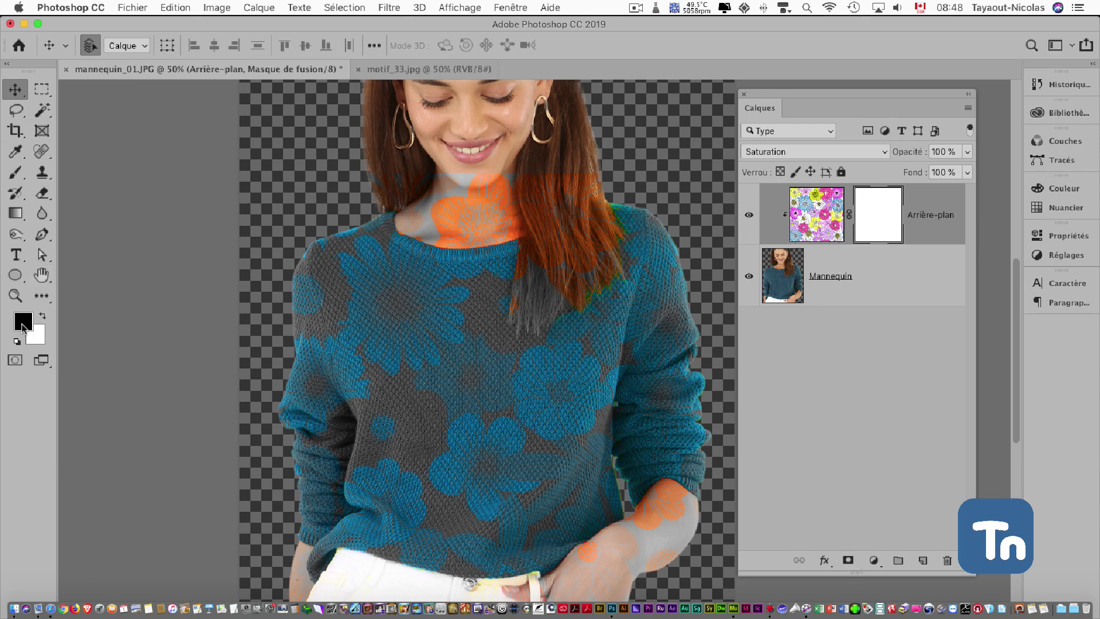
click(16, 172)
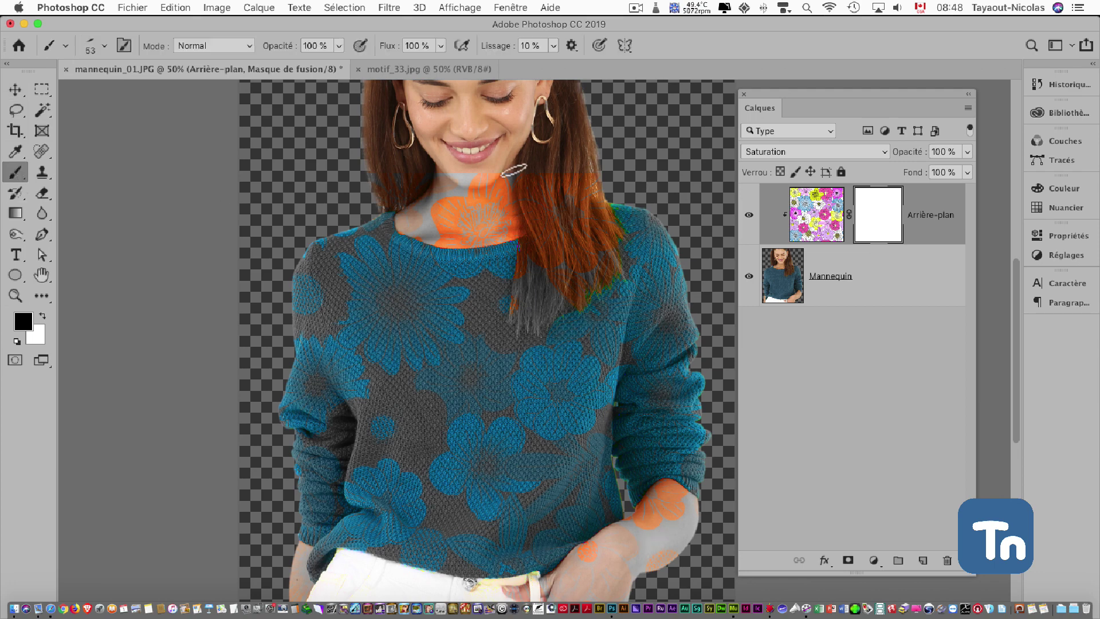
mouse_move(507, 185)
mouse_down()
mouse_move(478, 178)
mouse_move(518, 241)
mouse_up()
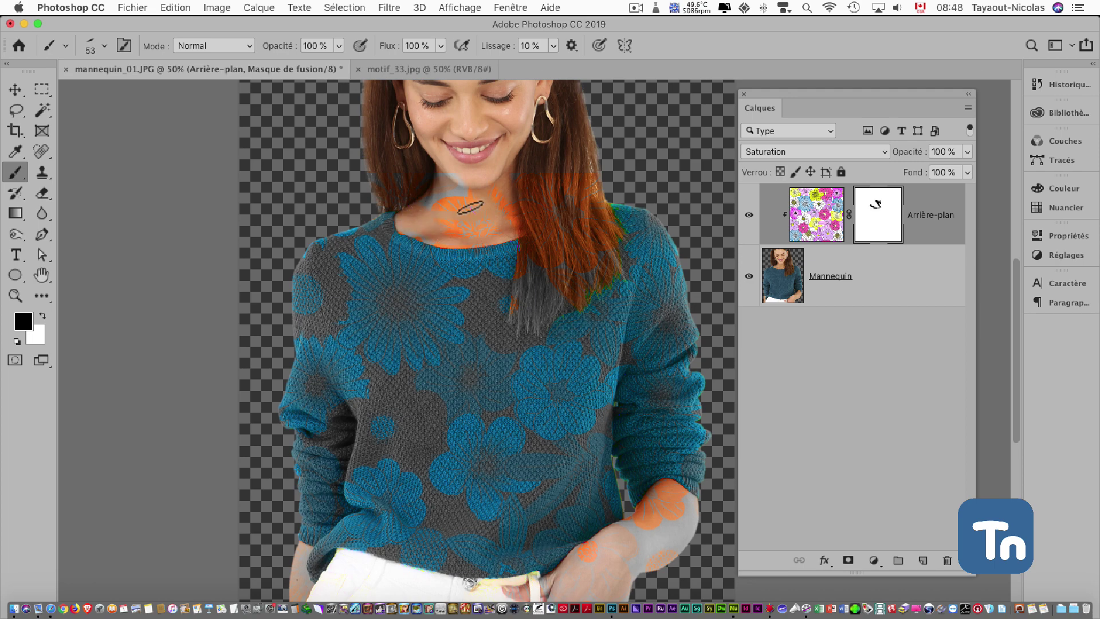
right_click(484, 183)
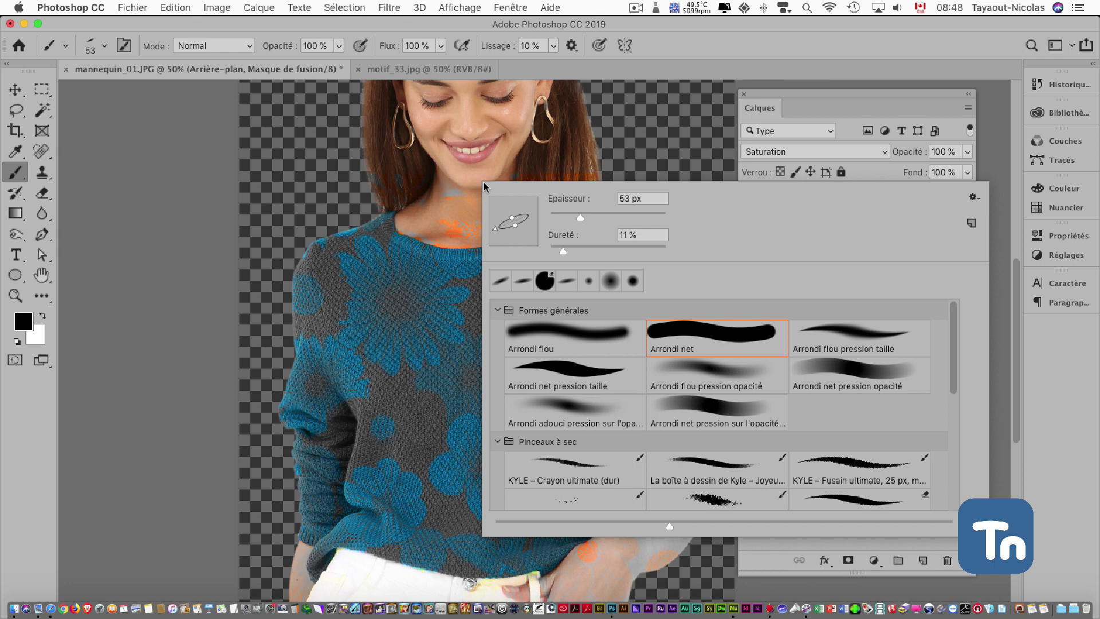
click(605, 214)
click(466, 190)
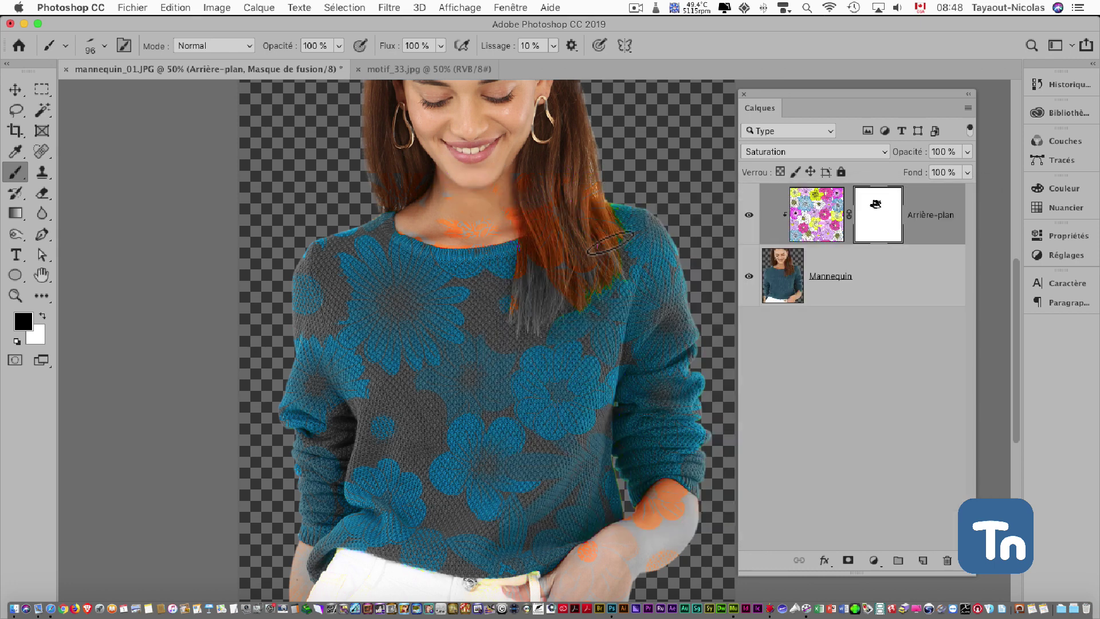
Paint the mask black over the hair and the rest of the neck, rotating the flattened brush tip to follow the hair ends
mouse_move(596, 195)
mouse_down()
mouse_move(613, 263)
mouse_move(603, 287)
mouse_move(550, 206)
mouse_move(542, 321)
mouse_move(538, 210)
mouse_move(537, 240)
mouse_move(513, 200)
mouse_move(577, 271)
mouse_up()
right_click(501, 206)
mouse_move(478, 235)
mouse_down()
mouse_move(460, 222)
mouse_move(506, 231)
mouse_move(437, 243)
mouse_move(417, 233)
mouse_move(514, 243)
mouse_up()
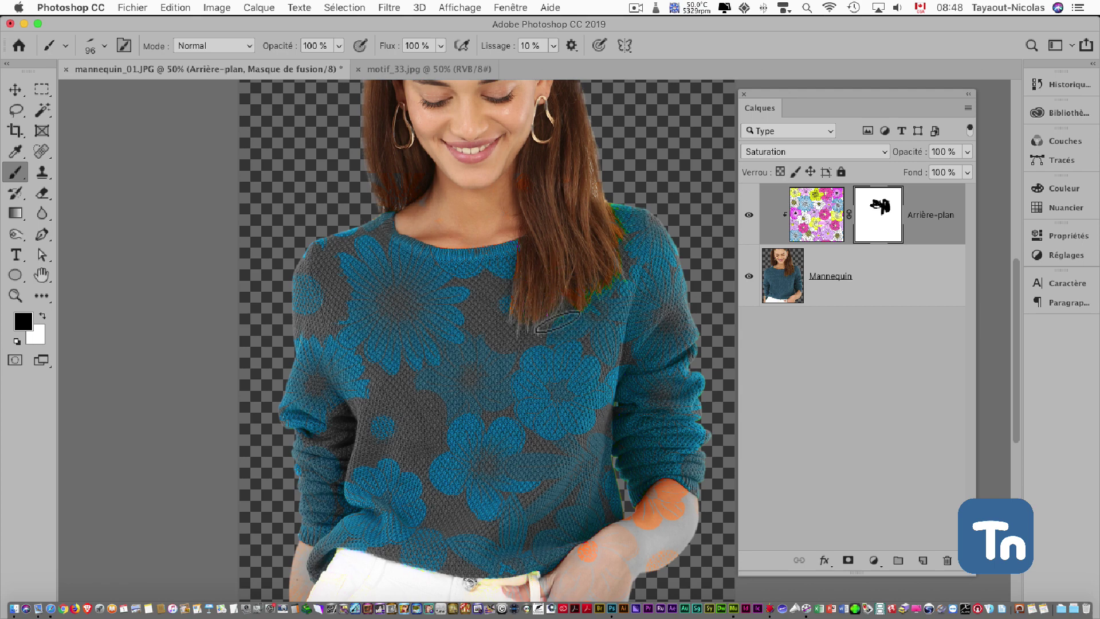
mouse_move(555, 328)
mouse_down()
mouse_move(564, 293)
mouse_move(561, 321)
mouse_move(554, 307)
mouse_move(548, 321)
mouse_move(538, 266)
mouse_up()
right_click(538, 266)
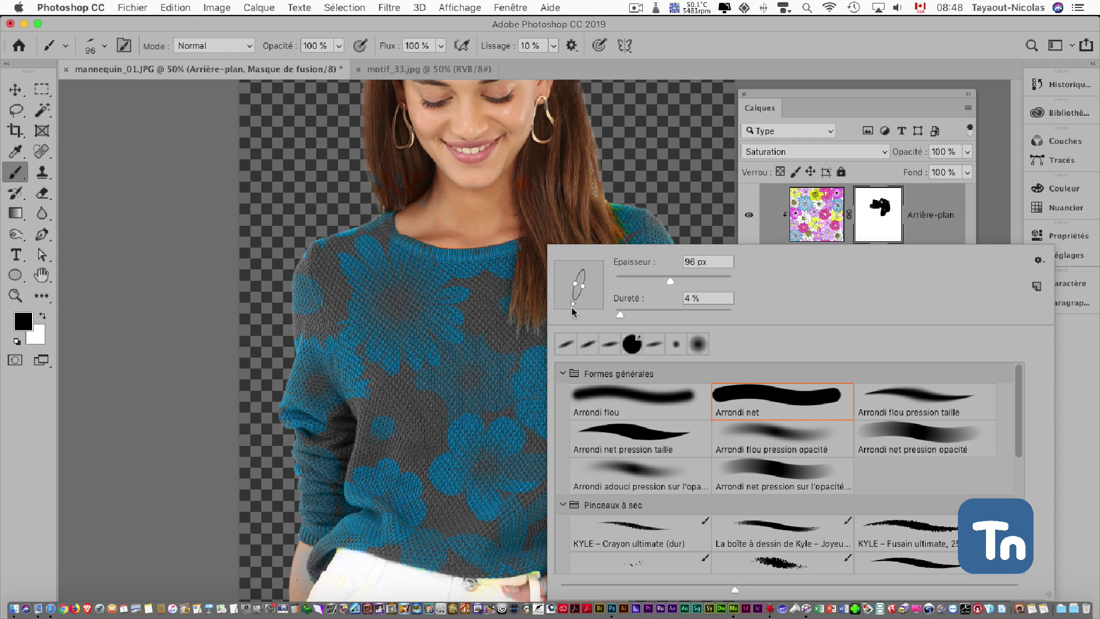
drag(575, 308, 583, 304)
click(542, 311)
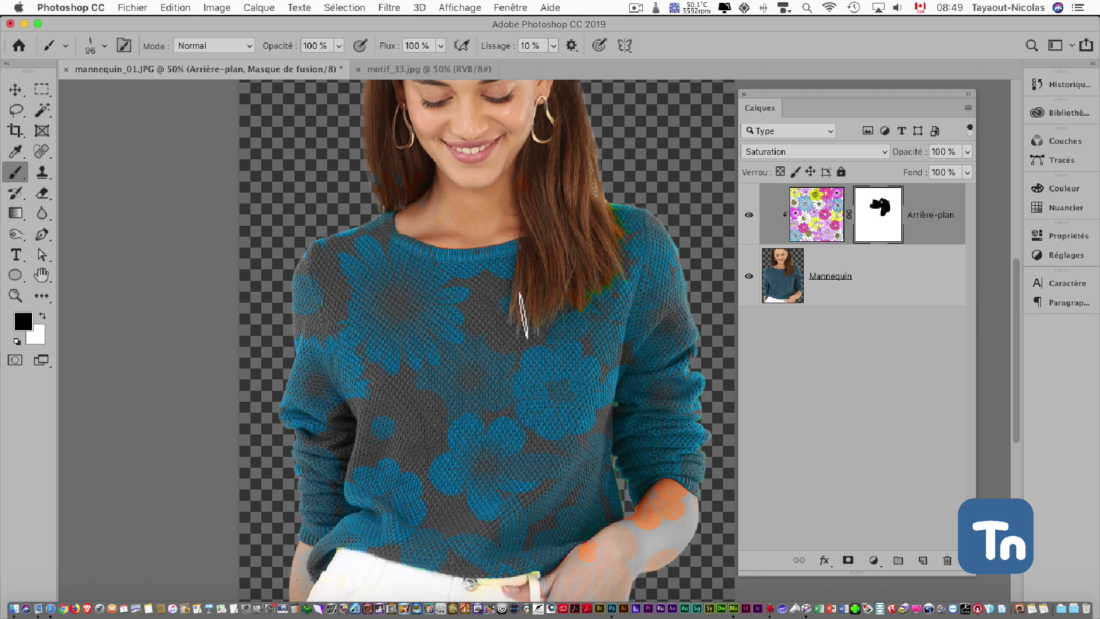
right_click(525, 312)
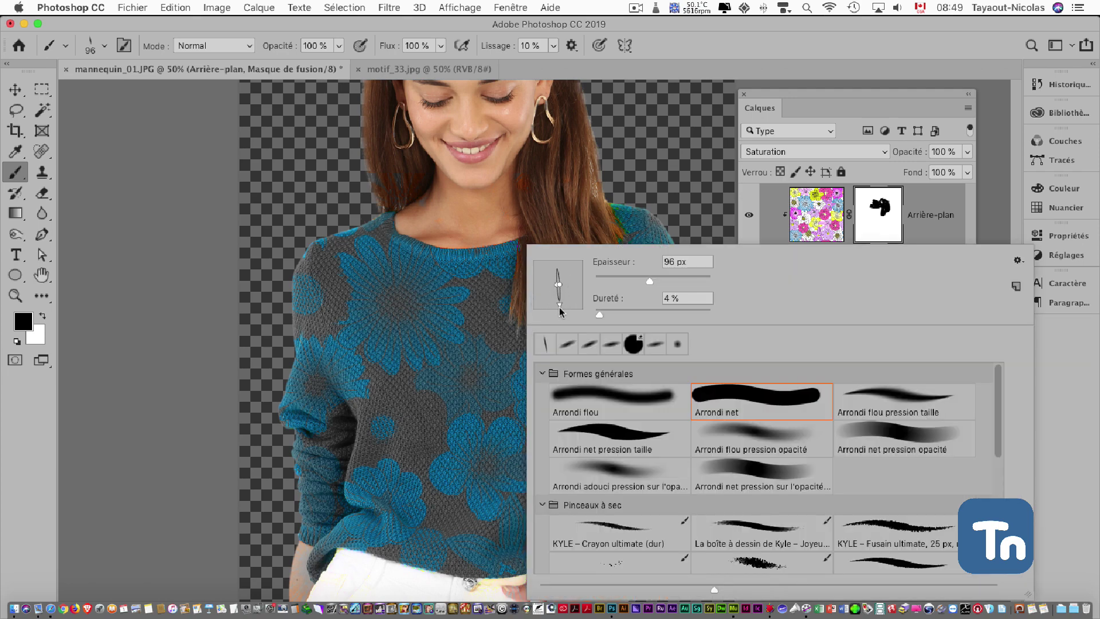
click(519, 303)
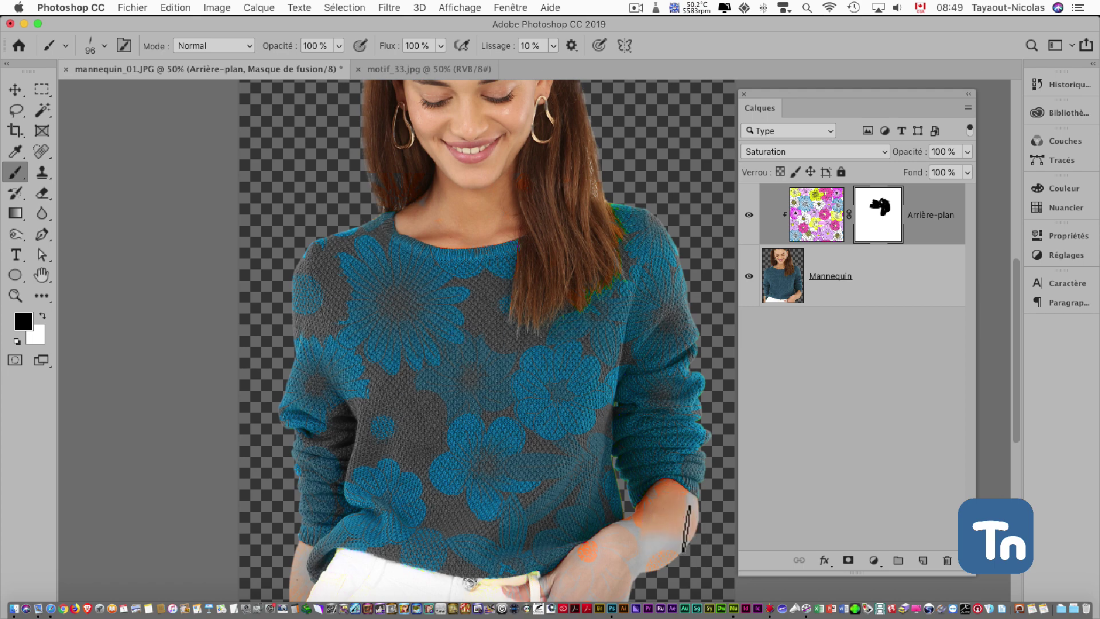
Paint the pattern off the bent forearm and hand in black on the mask, adjusting the brush tip's angle to the contours
mouse_move(677, 525)
mouse_down()
mouse_move(594, 581)
mouse_move(649, 533)
mouse_up()
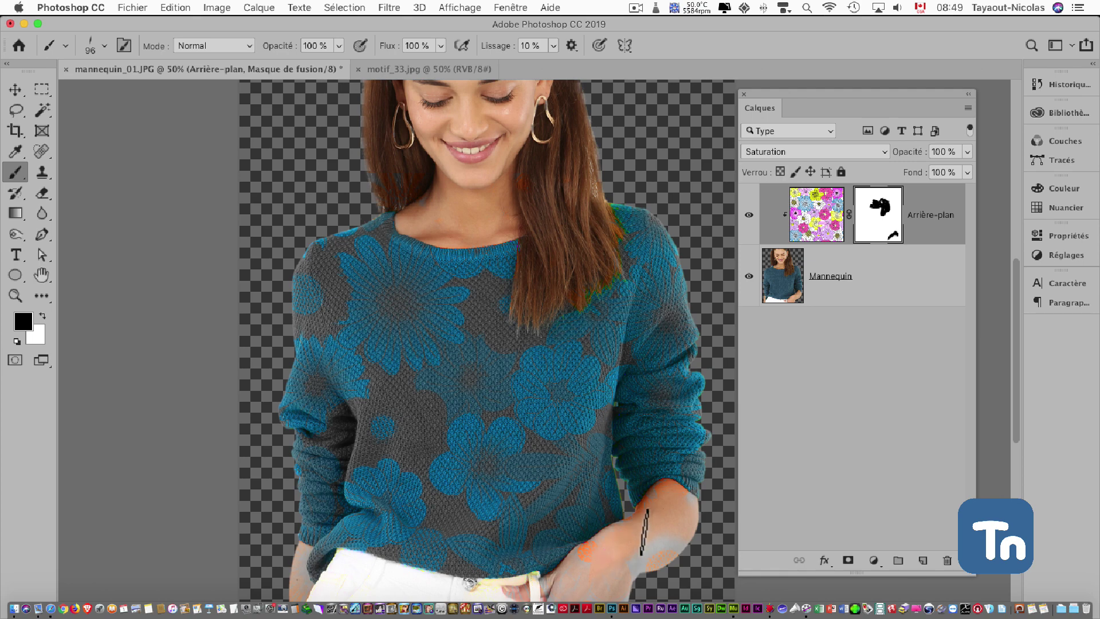
scroll(635, 504, down, 3)
scroll(633, 503, down, 3)
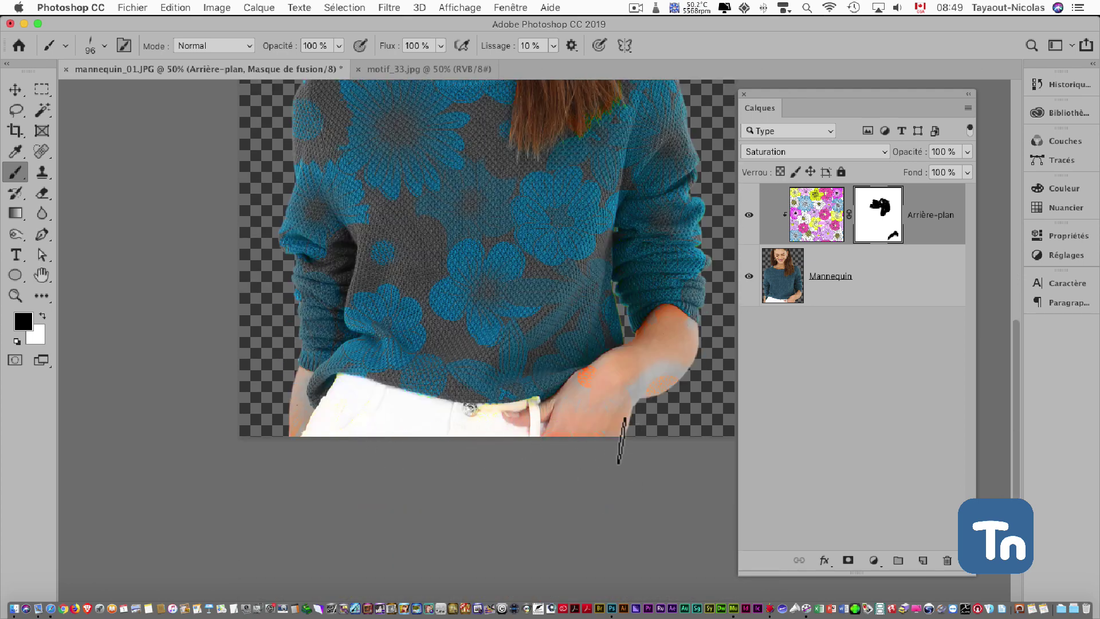
mouse_move(614, 422)
mouse_down()
mouse_move(713, 370)
mouse_move(661, 363)
mouse_move(696, 353)
mouse_up()
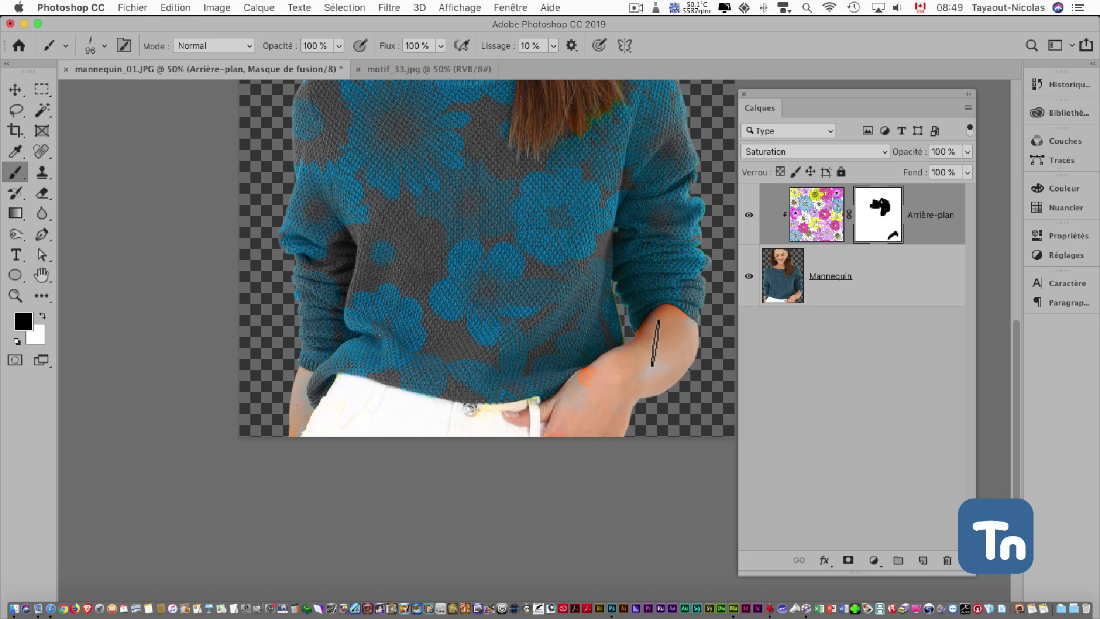
right_click(644, 362)
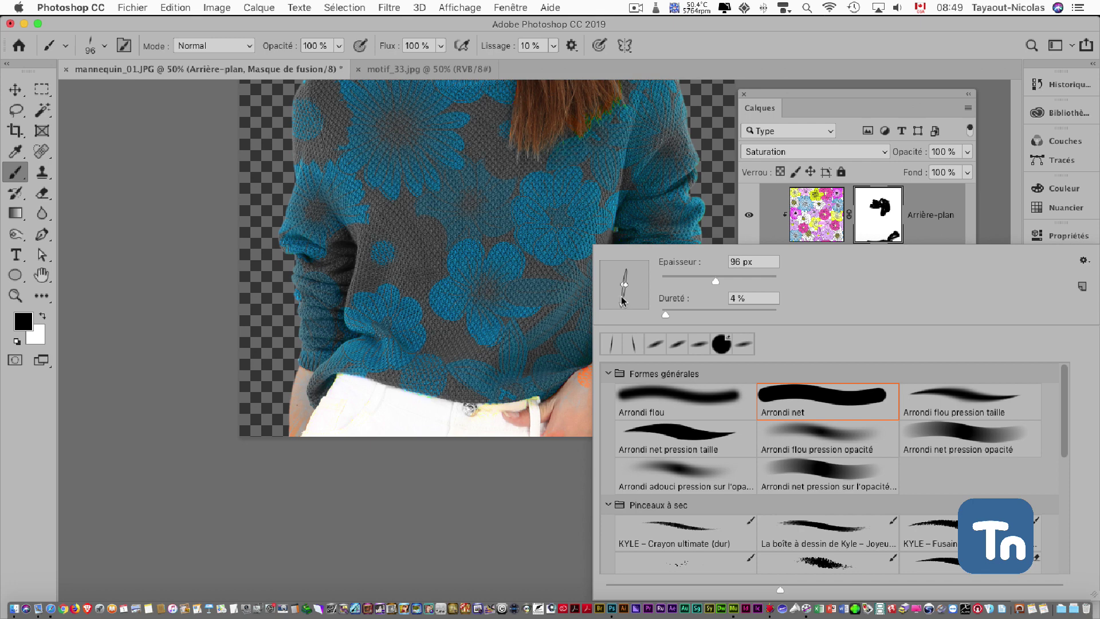
drag(617, 296, 608, 286)
click(590, 418)
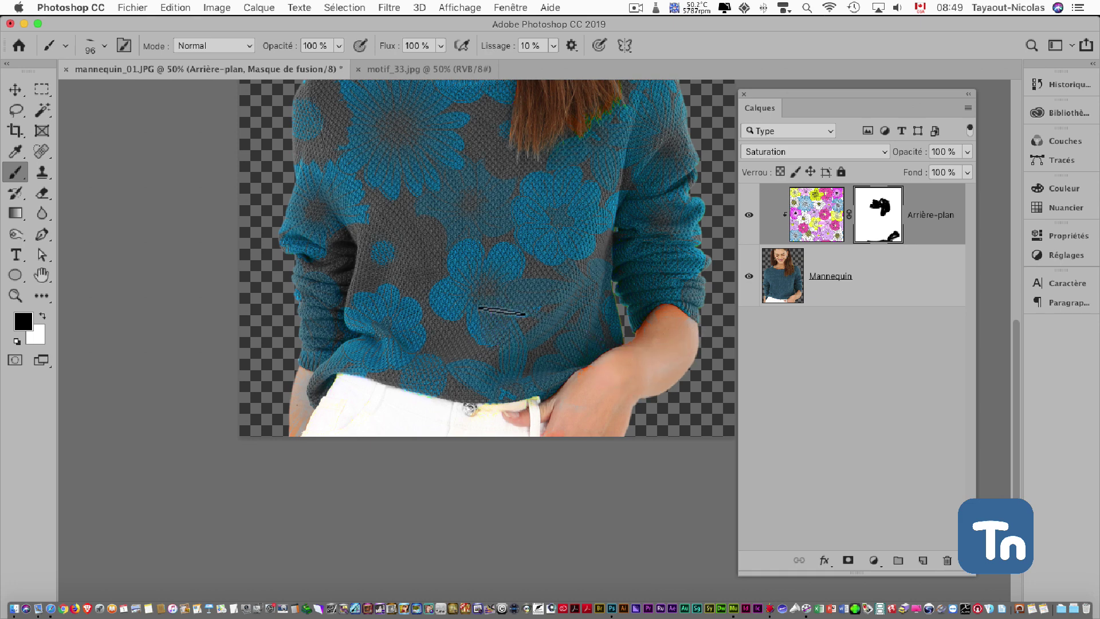
Try painting the mask over the lower sweater and bringing the pattern back on the forearm with white
mouse_move(502, 311)
mouse_down()
mouse_move(482, 344)
mouse_move(499, 311)
mouse_move(485, 277)
mouse_up()
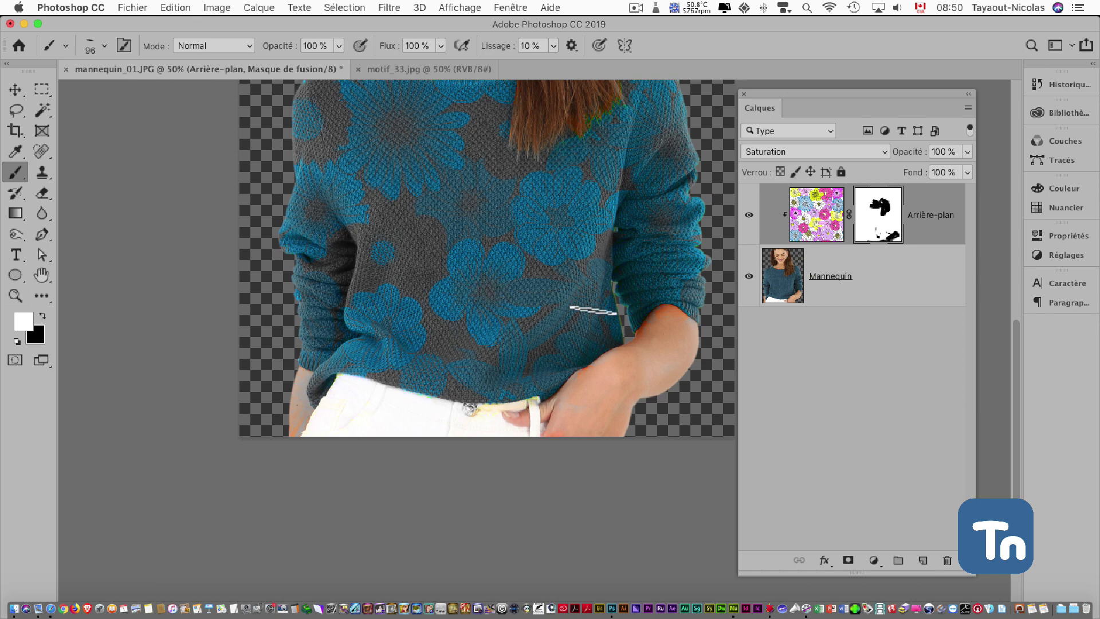
mouse_move(669, 354)
mouse_down()
mouse_move(697, 311)
mouse_move(699, 321)
mouse_move(669, 330)
mouse_up()
click(44, 314)
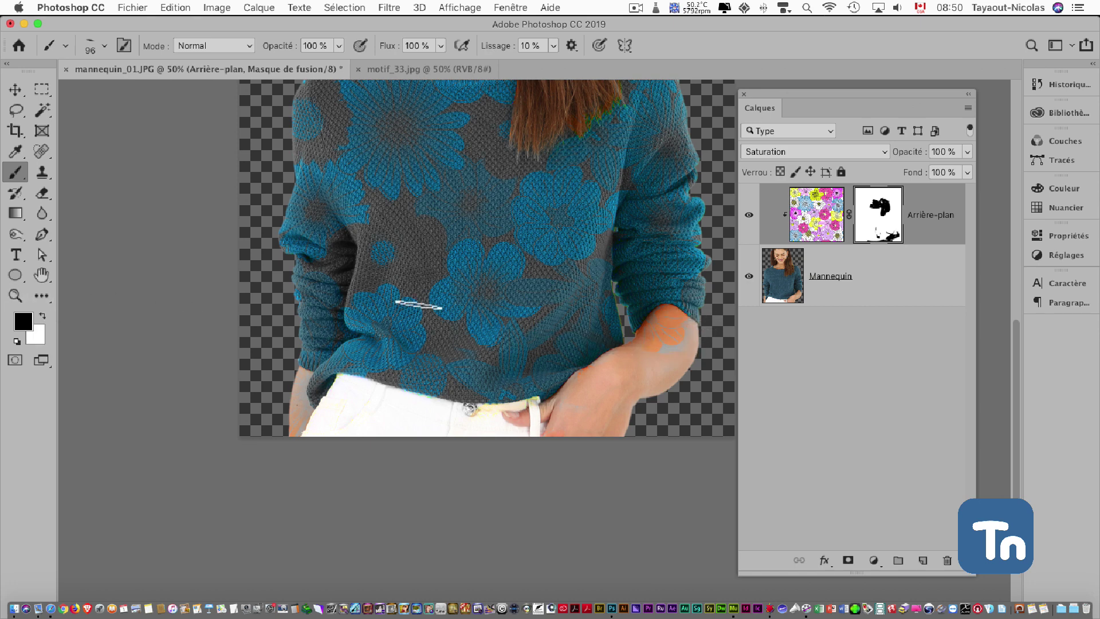
Mask the pattern off the forearm and remaining skin and trouser areas in black with a 28 px brush and a rounder tip
right_click(676, 340)
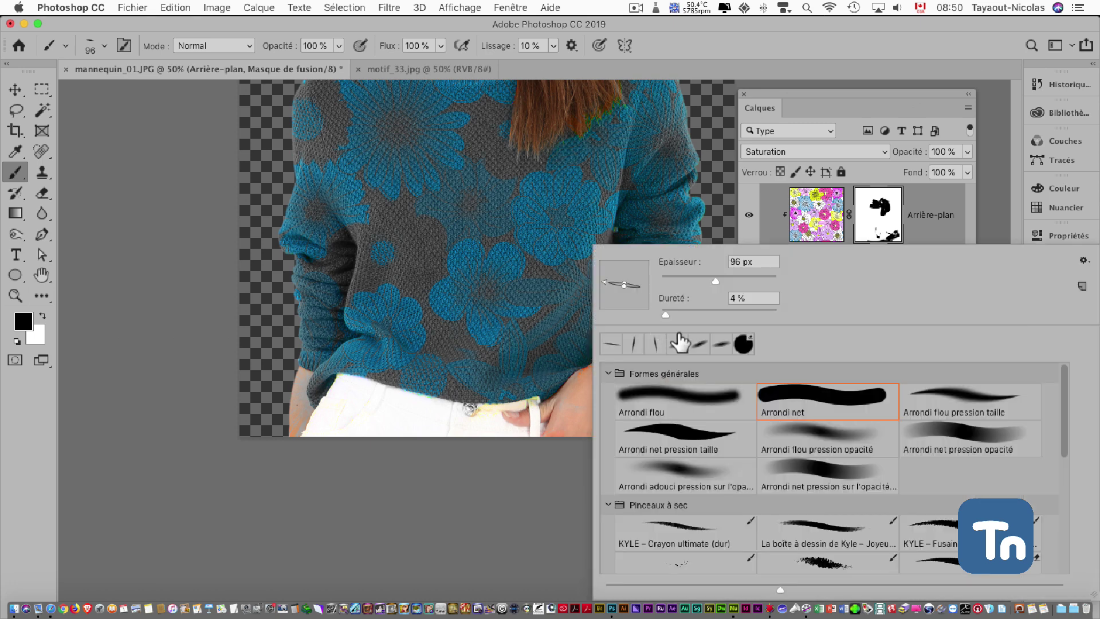
drag(701, 277, 677, 283)
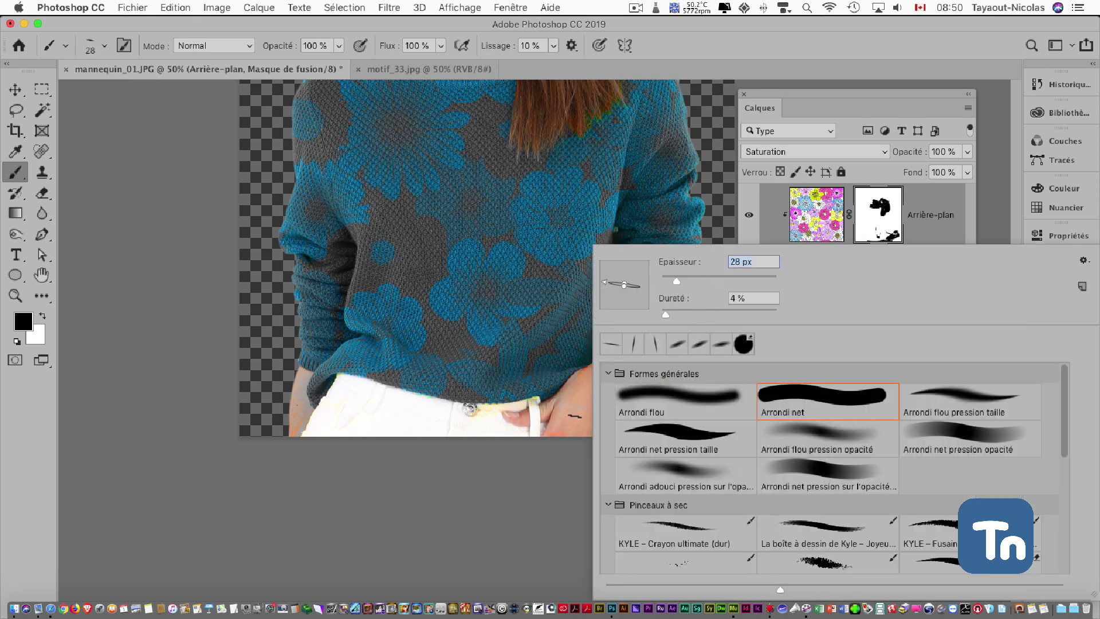
key(Return)
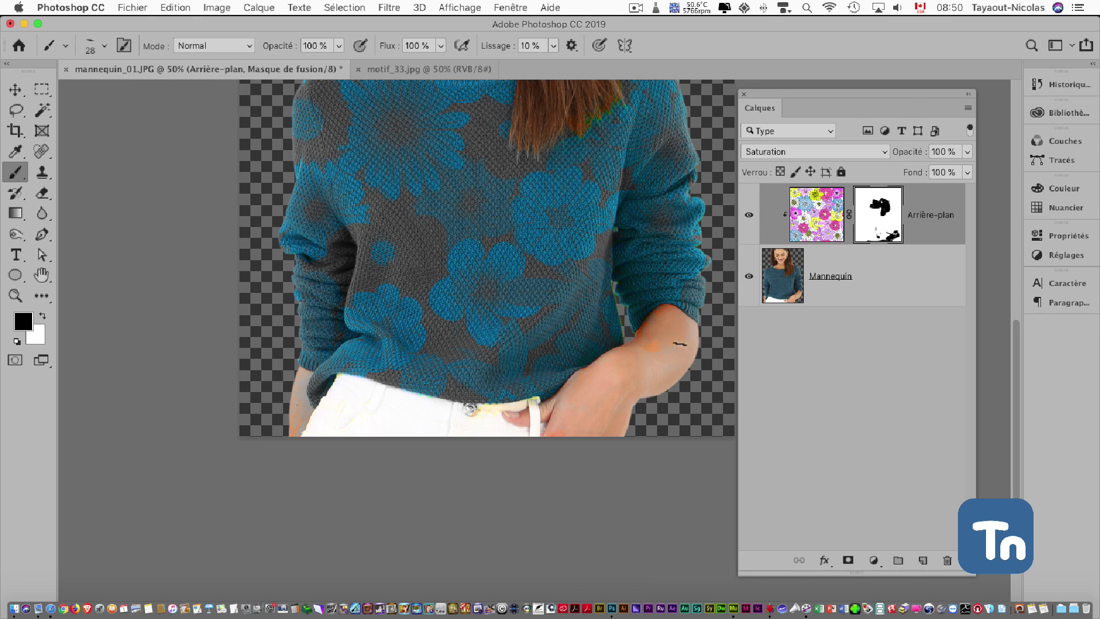
right_click(679, 344)
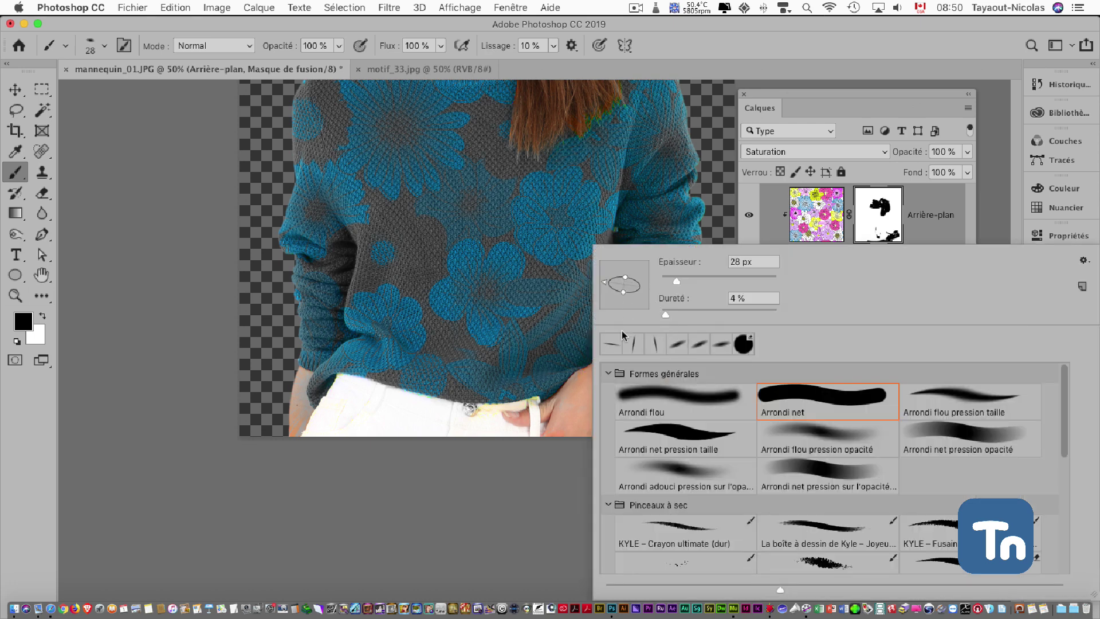
key(Return)
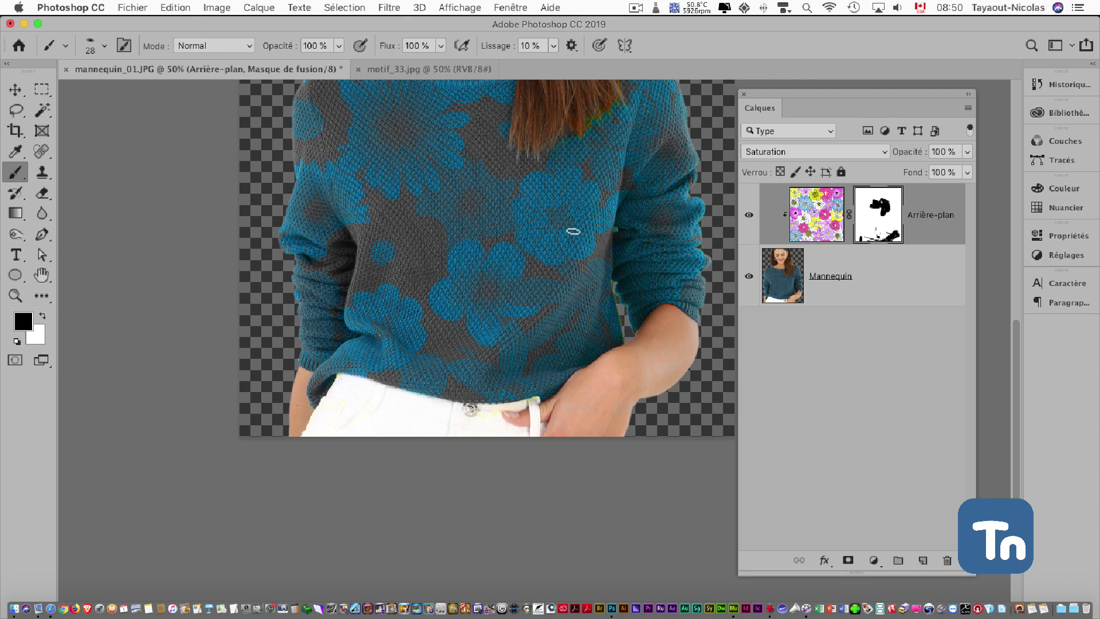
Create a new empty layer and place it below the Mannequin layer
scroll(573, 232, up, 5)
scroll(572, 231, up, 7)
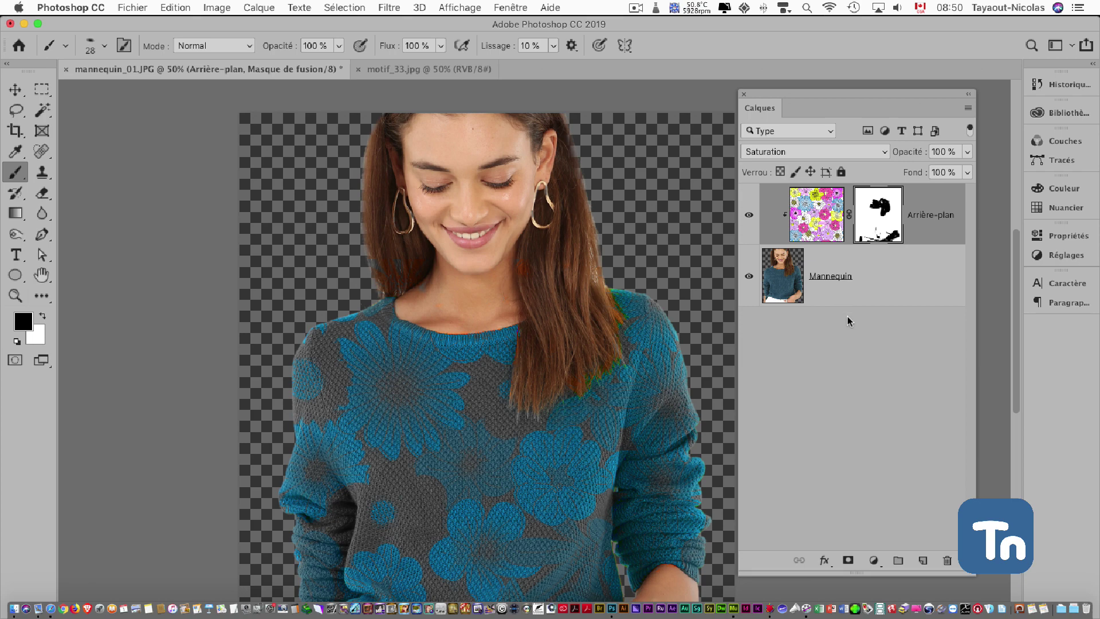
click(827, 380)
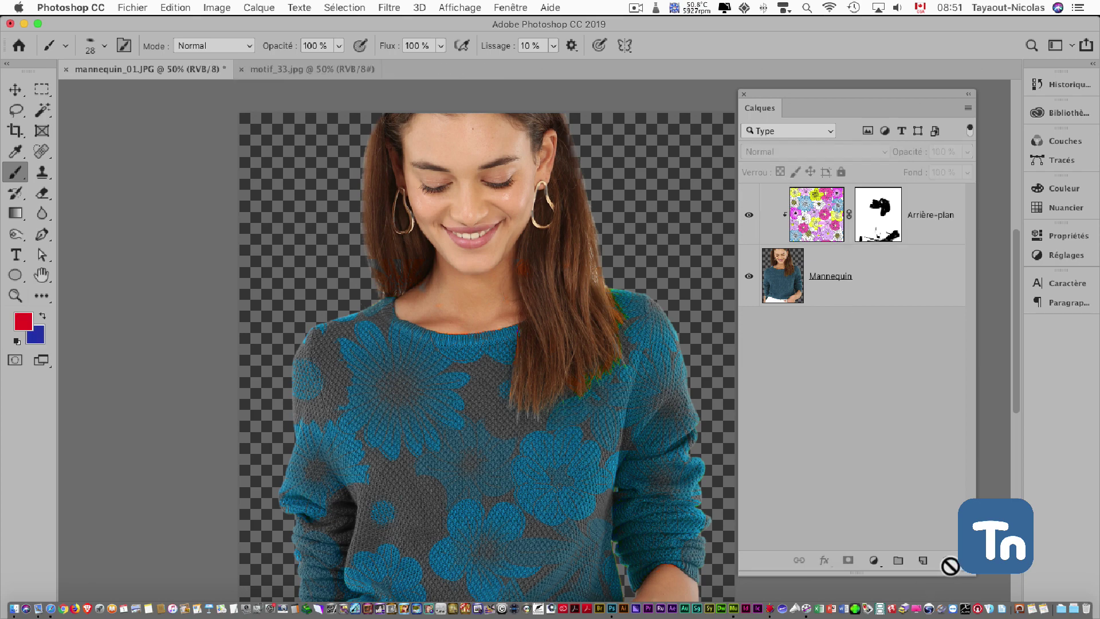
click(922, 560)
drag(832, 228, 836, 401)
double_click(930, 218)
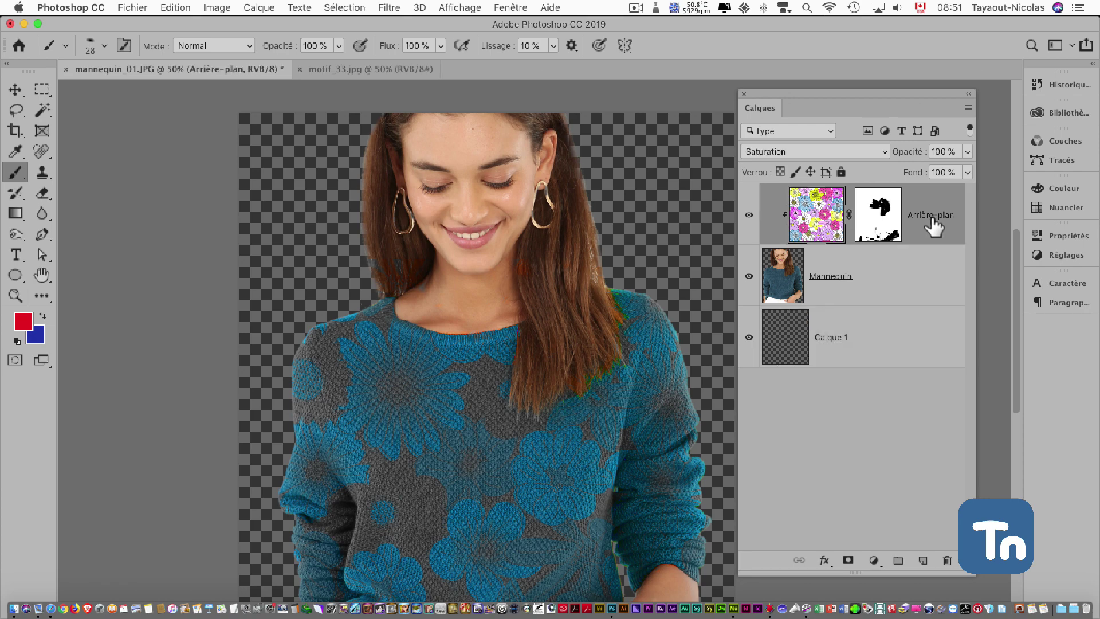
text(T=Mmotif)
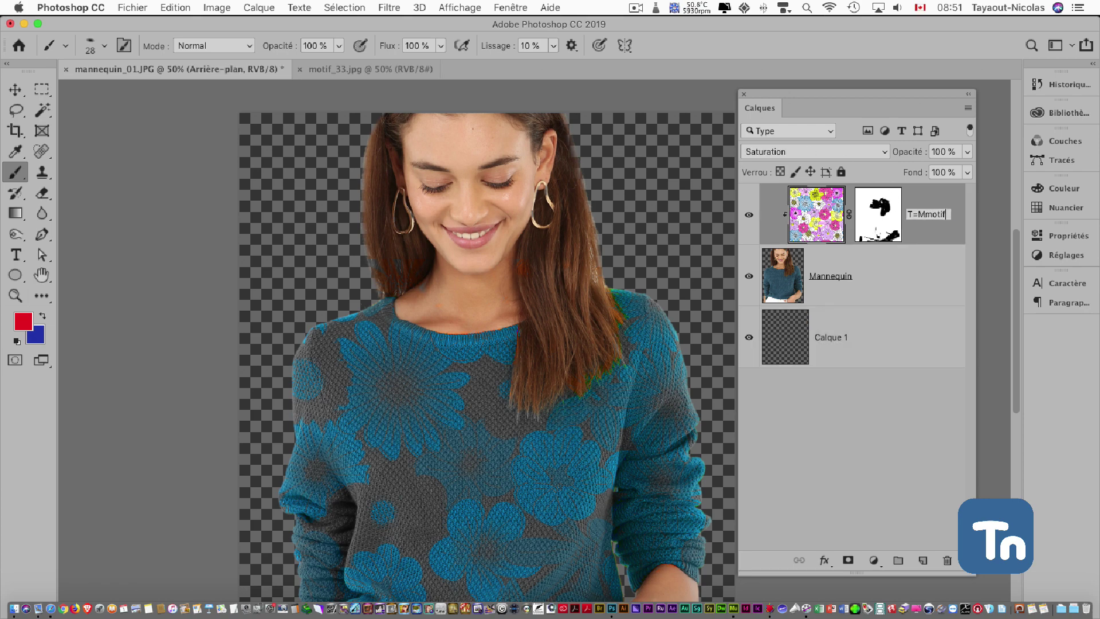
click(926, 214)
key(BackSpace)
key(Escape)
Rename the new empty layer below the Mannequin layer as Fond
double_click(843, 344)
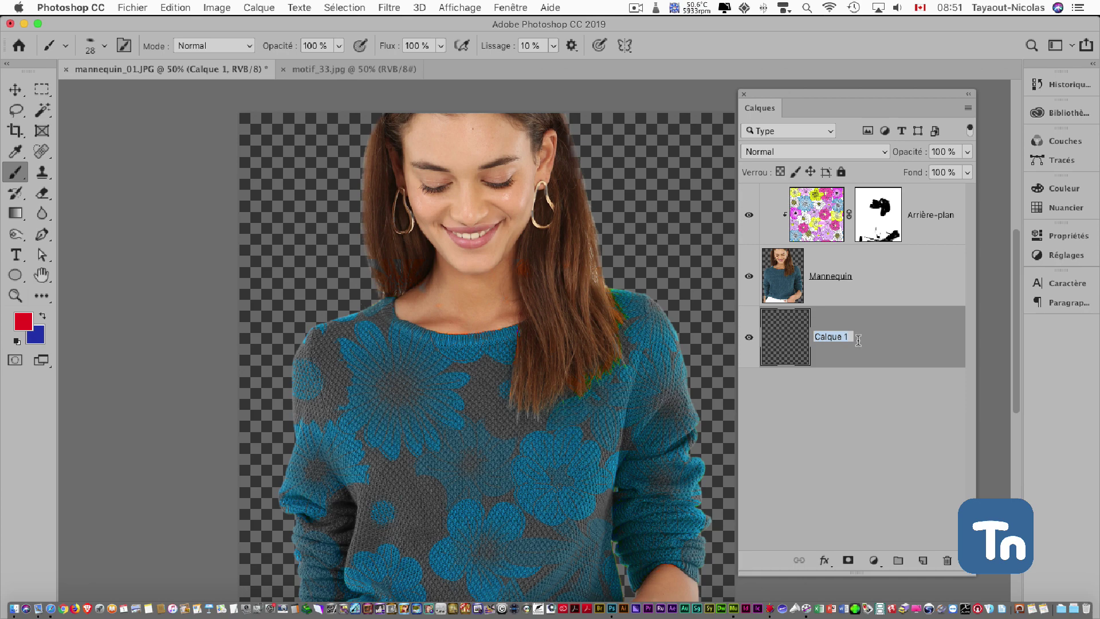
text(Fond)
key(Return)
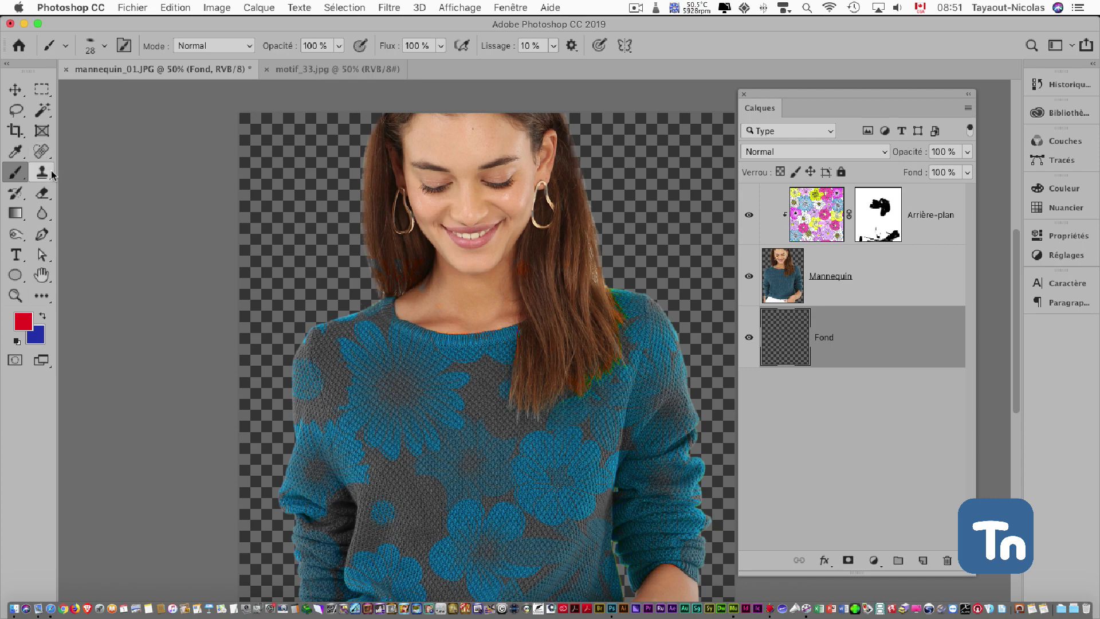
Sample the sweater's teal as the foreground colour and the forearm's skin tone as the background colour
click(15, 151)
click(462, 392)
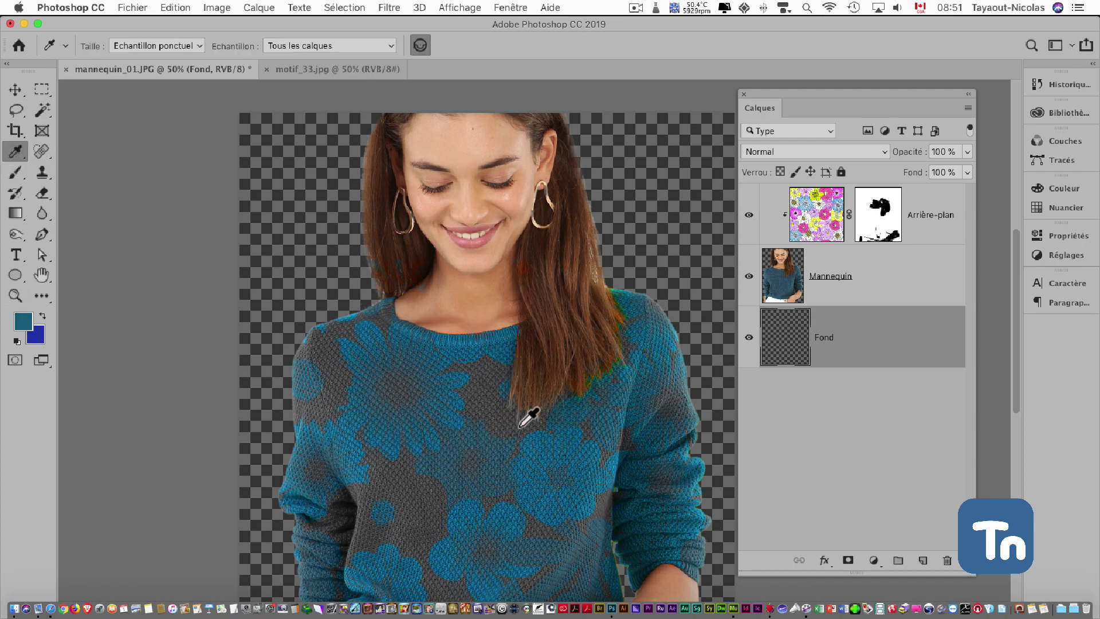
scroll(544, 449, down, 3)
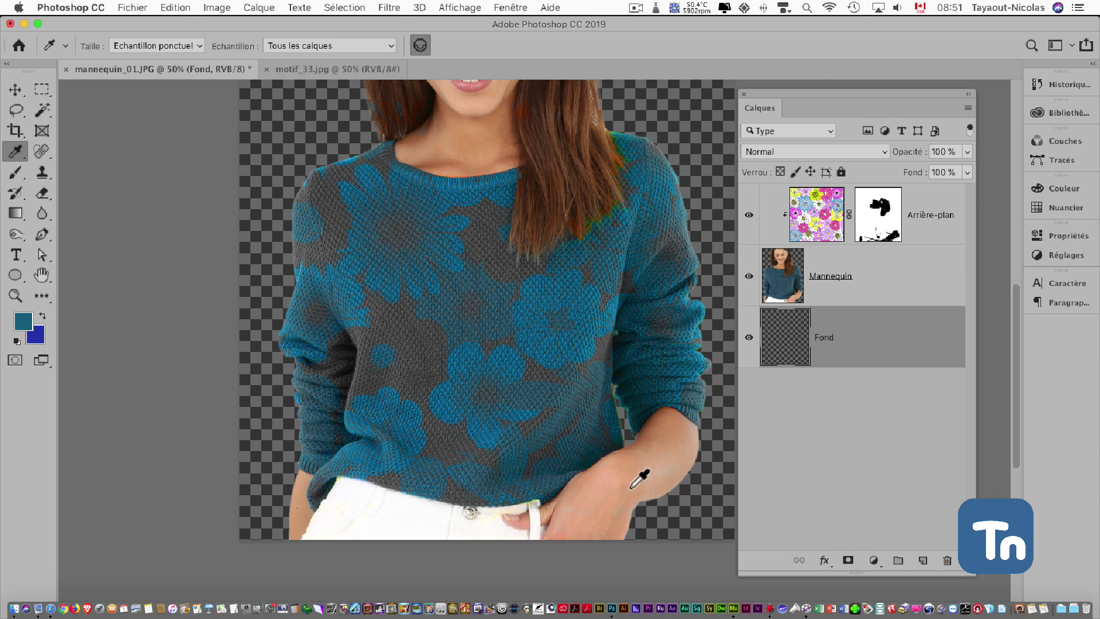
alt+click(650, 475)
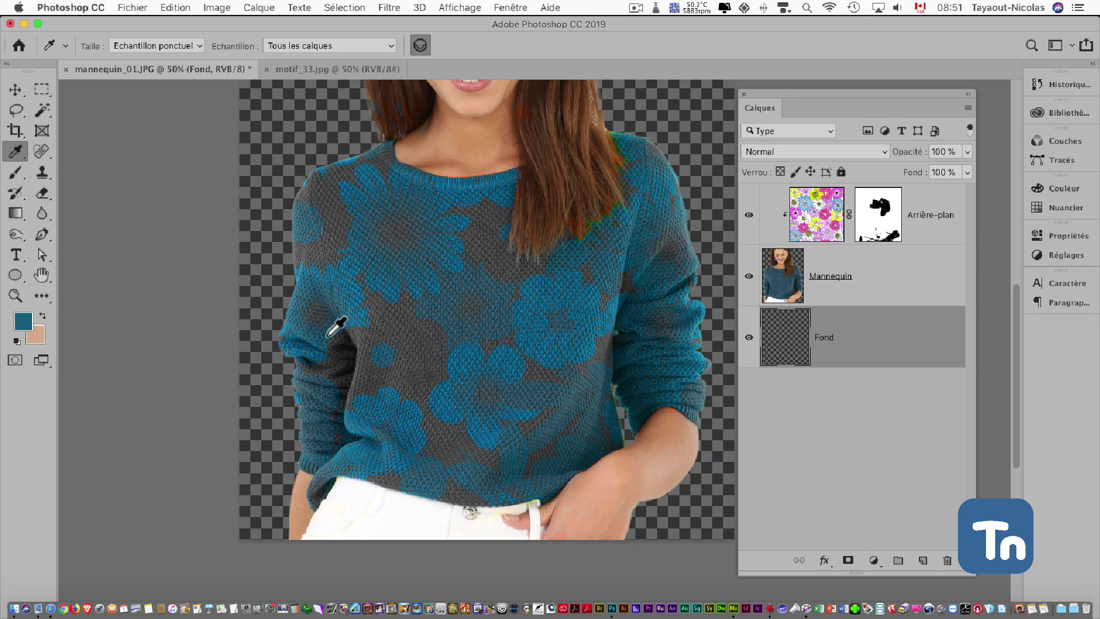
Fill the Fond layer with a diagonal linear teal-to-skin gradient, replacing it with a radial one centred near the shoulder
click(16, 212)
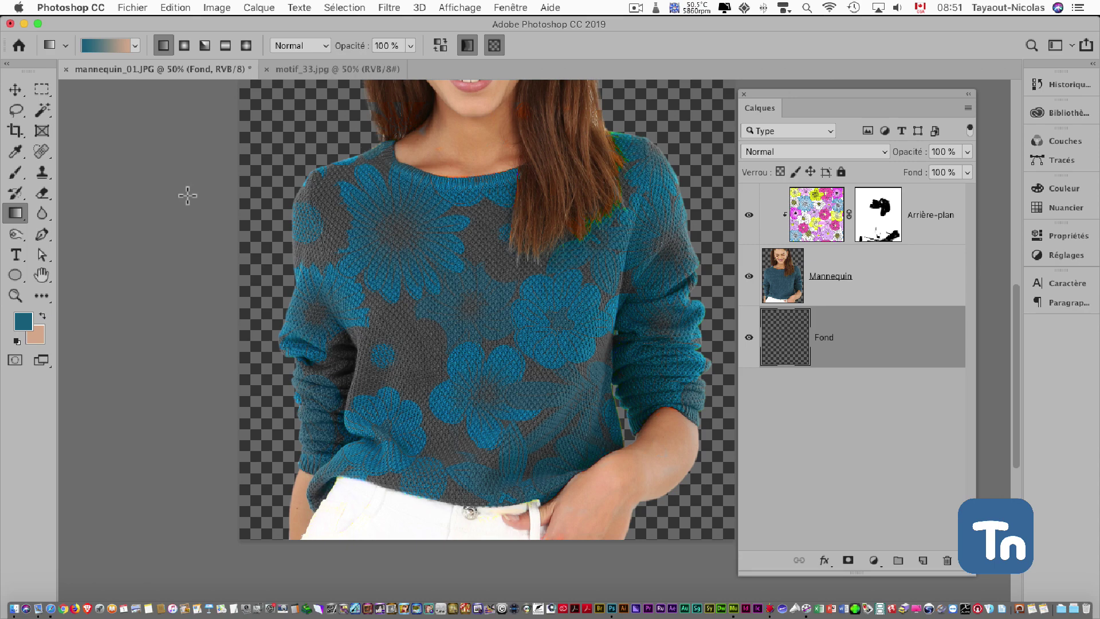
key(super+minus)
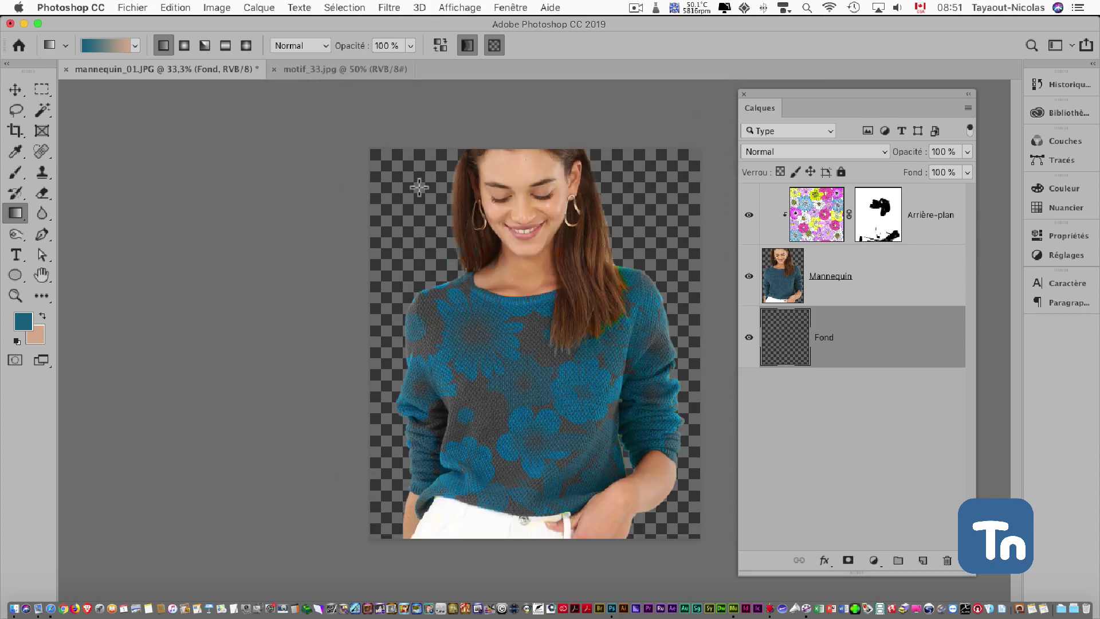
drag(415, 184, 693, 496)
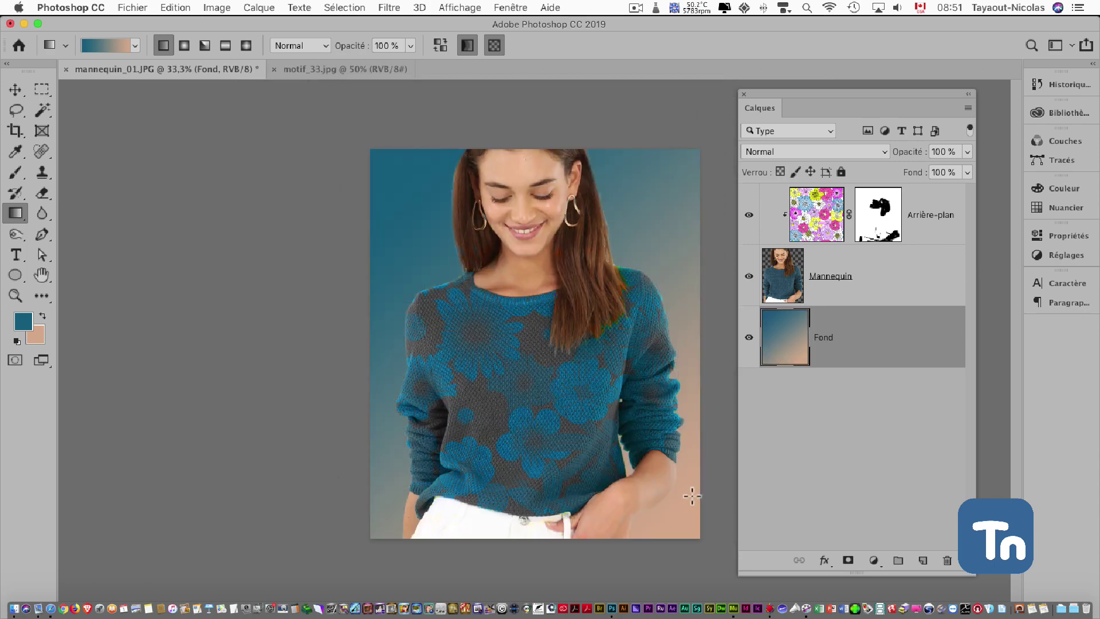
drag(405, 229, 687, 467)
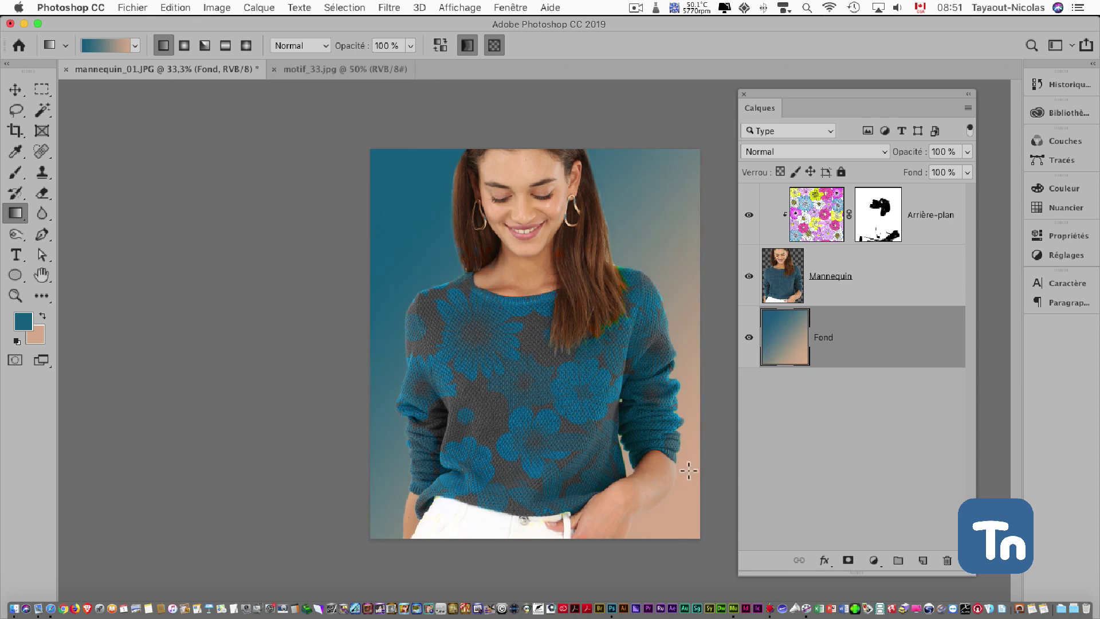
click(184, 46)
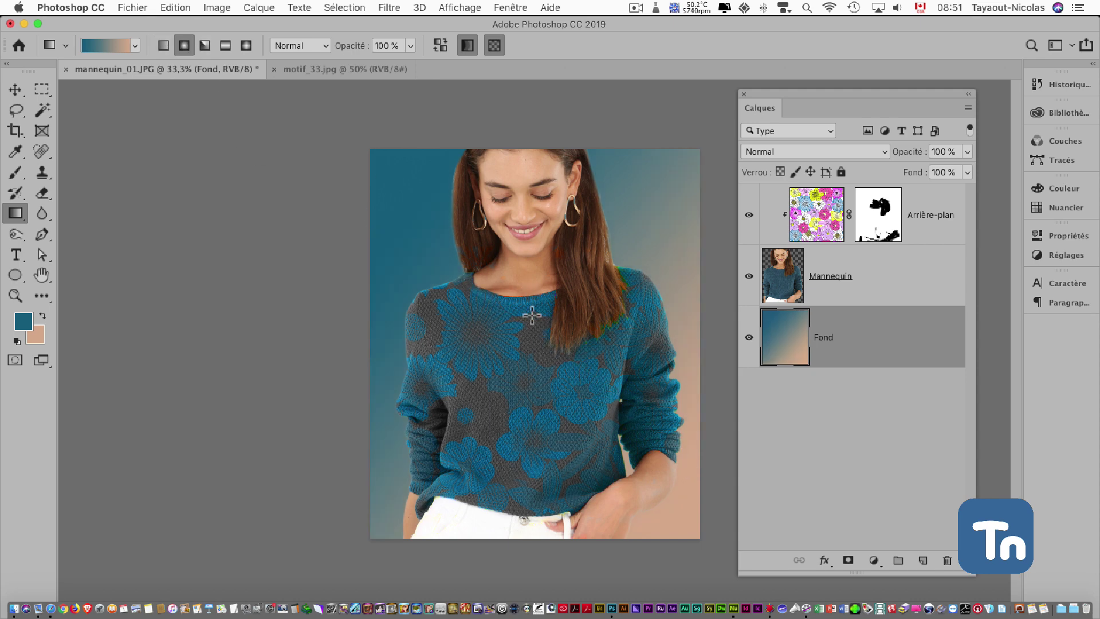
drag(434, 248, 548, 437)
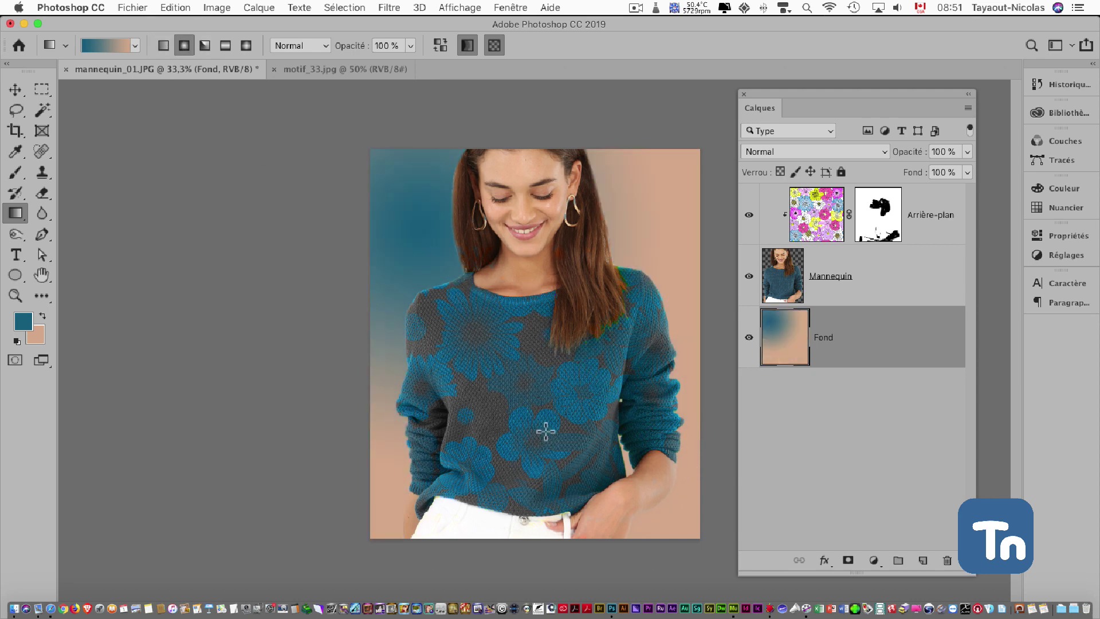
Swap the two colours and redraw the radial gradient outward from the torso, with skin tone at the centre and teal towards the edges
click(43, 316)
drag(554, 373, 413, 192)
drag(467, 319, 416, 178)
drag(559, 394, 535, 104)
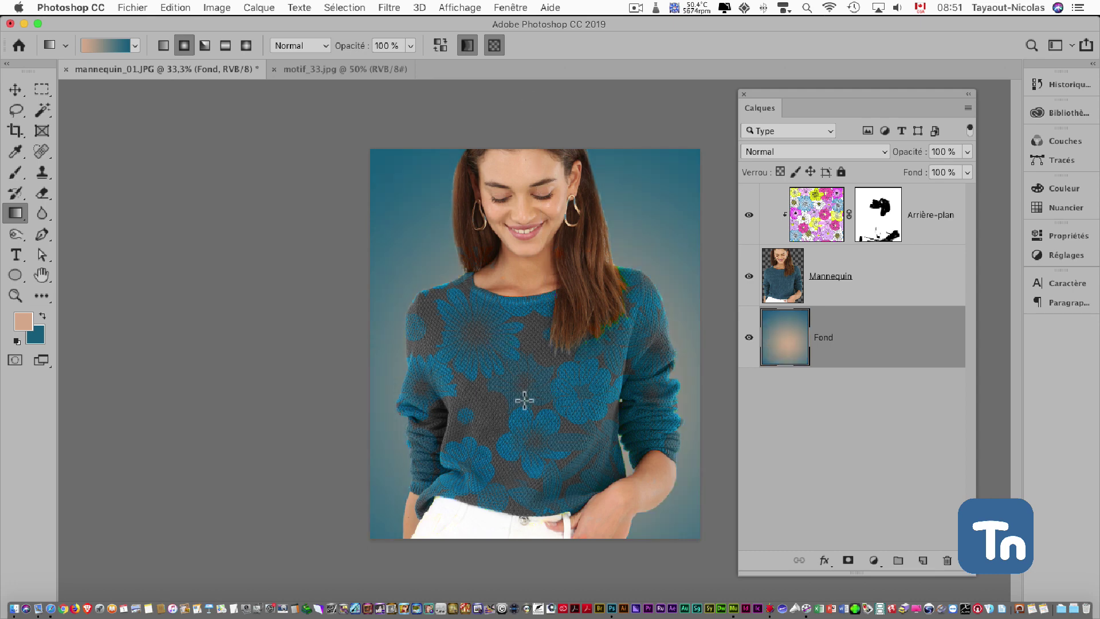
drag(520, 395, 528, 87)
drag(537, 297, 556, 113)
drag(553, 385, 570, 144)
drag(535, 360, 532, 191)
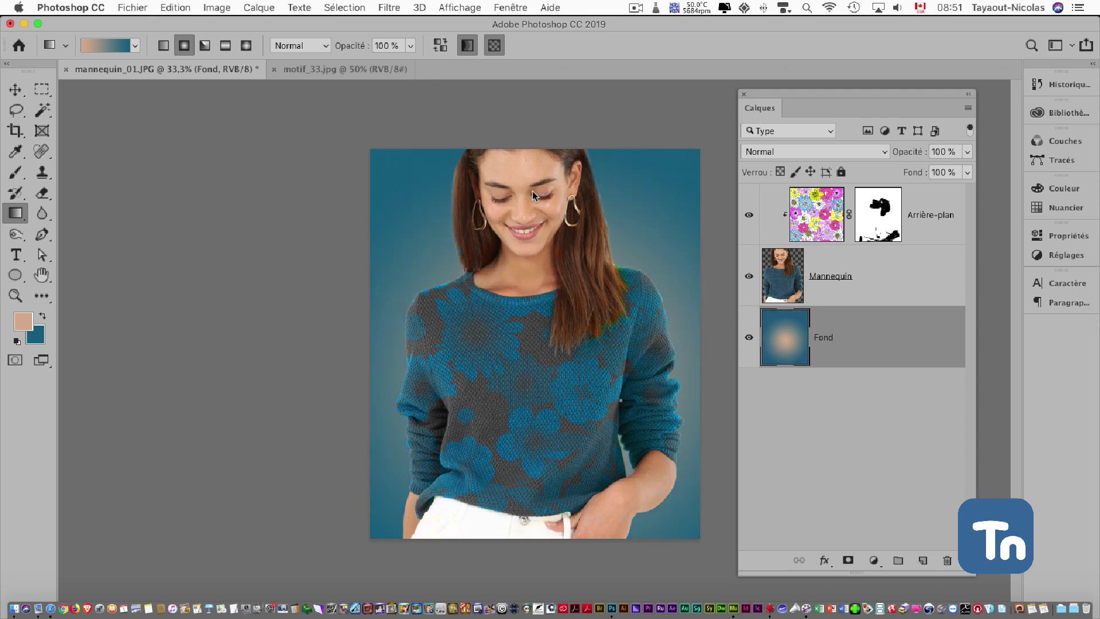
drag(520, 332, 502, 17)
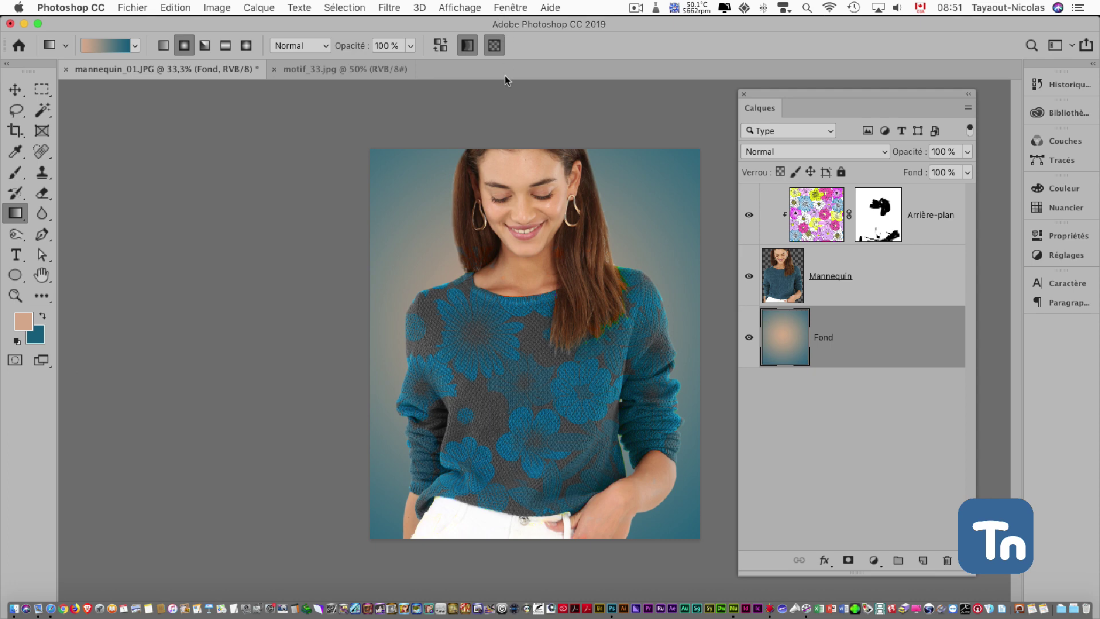
Redraw the Fond layer's radial gradient from the mid-torso to well above the canvas for a wider, softer glow
key(super+minus)
key(super+minus)
drag(555, 377, 530, 106)
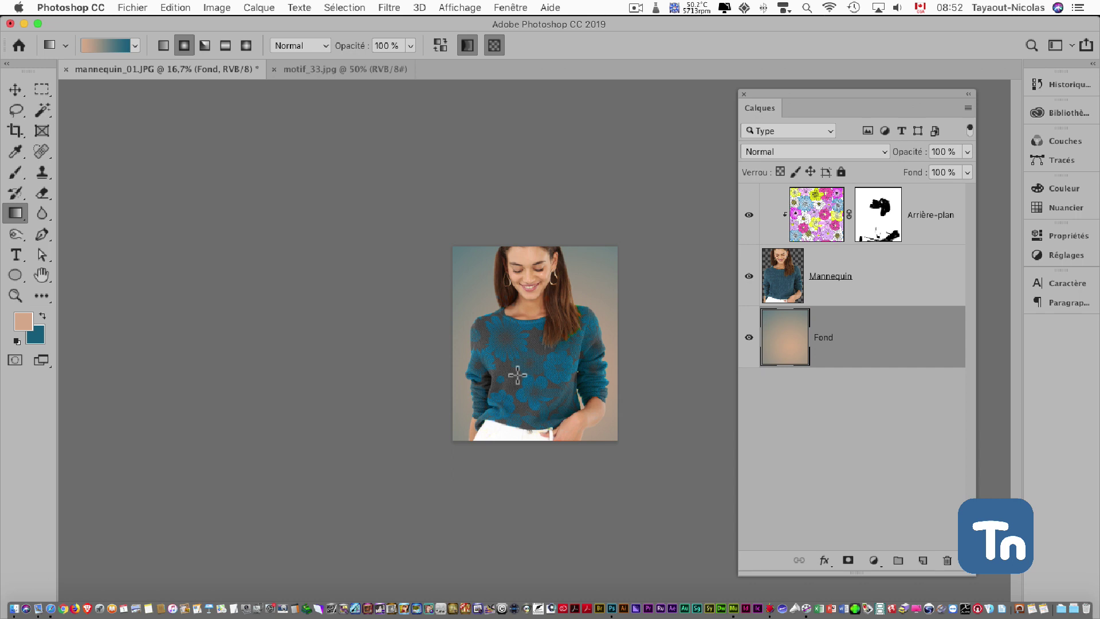
drag(538, 344, 531, 191)
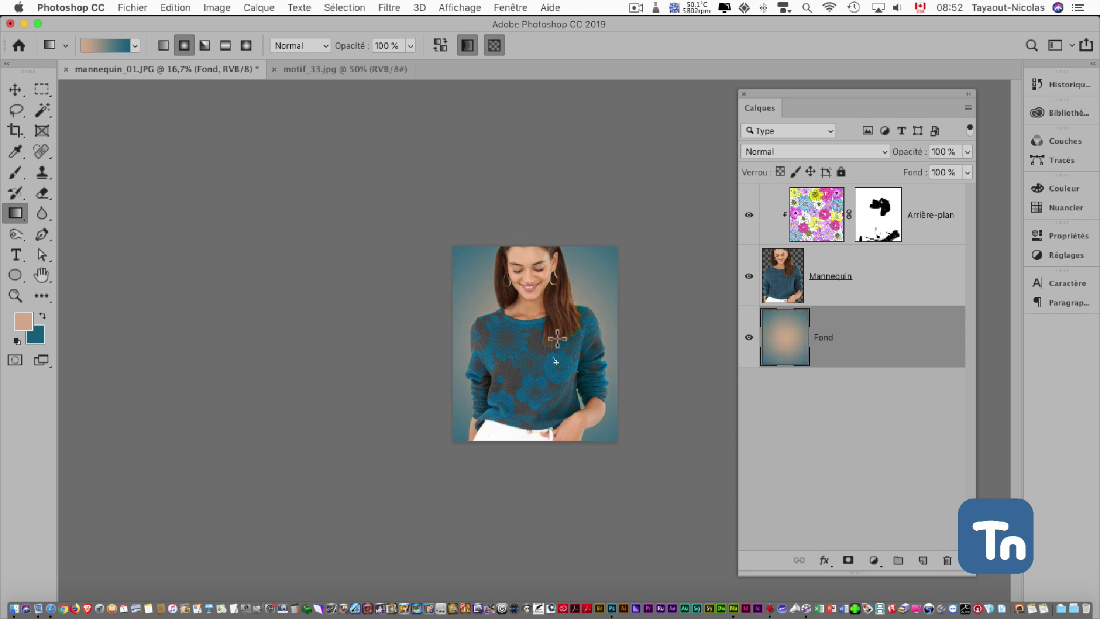
drag(555, 362, 547, 128)
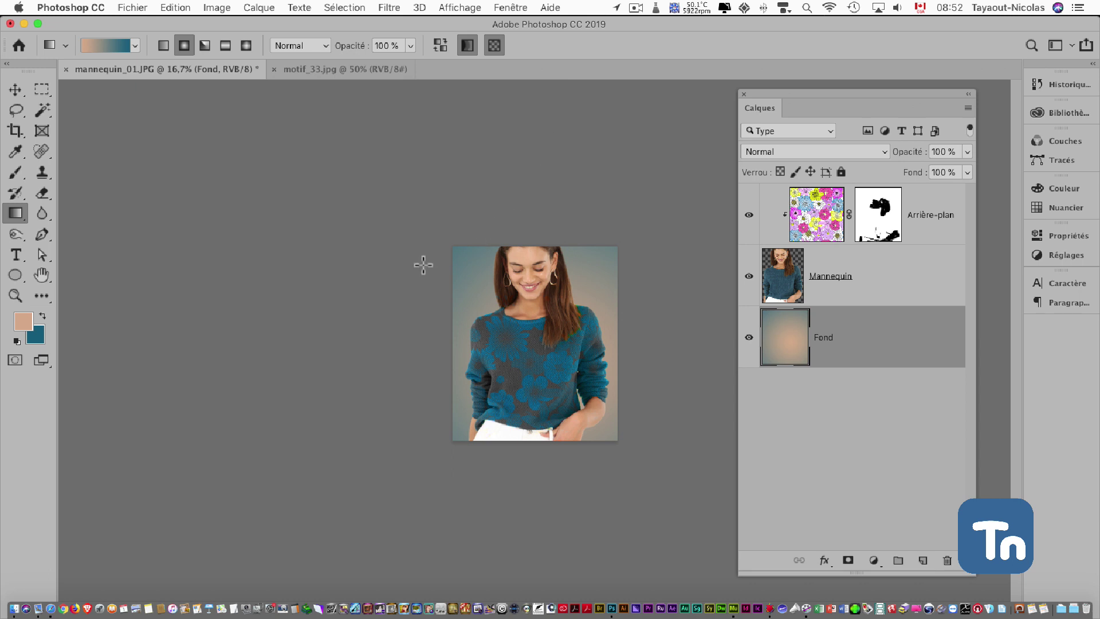
key(super+plus)
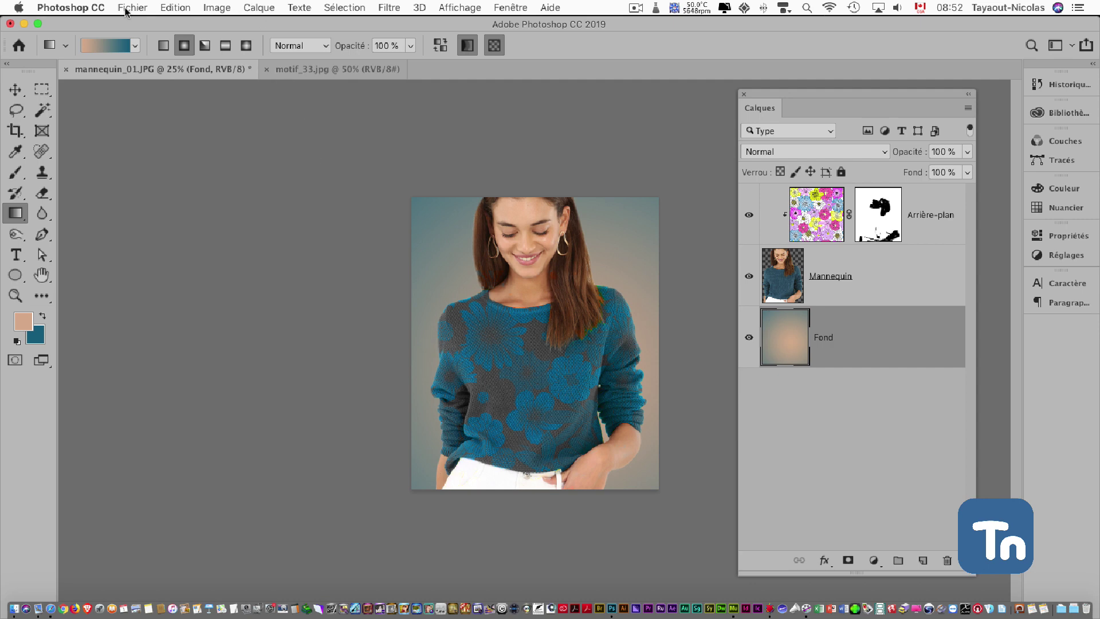
click(635, 7)
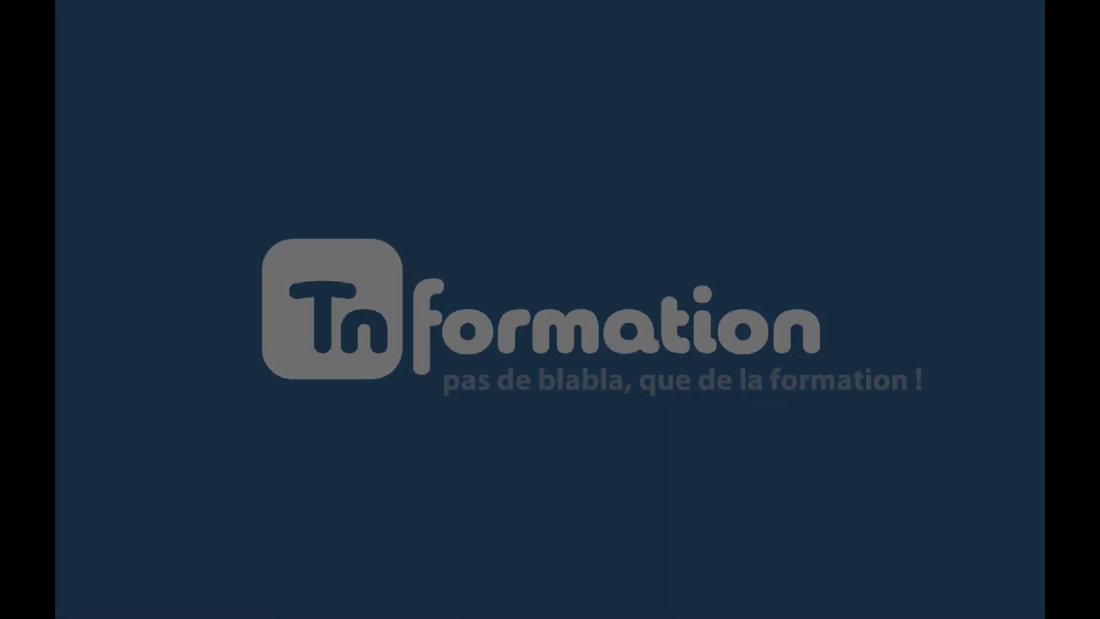